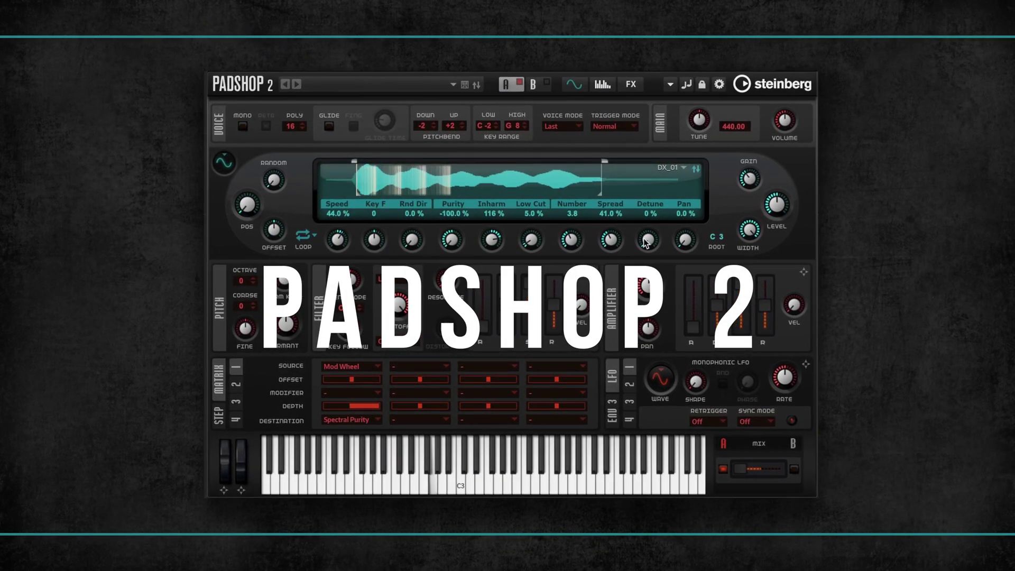
# Raise the detune amount to 13 %
pyautogui.moveTo(646, 242); pyautogui.dragTo(654, 228)
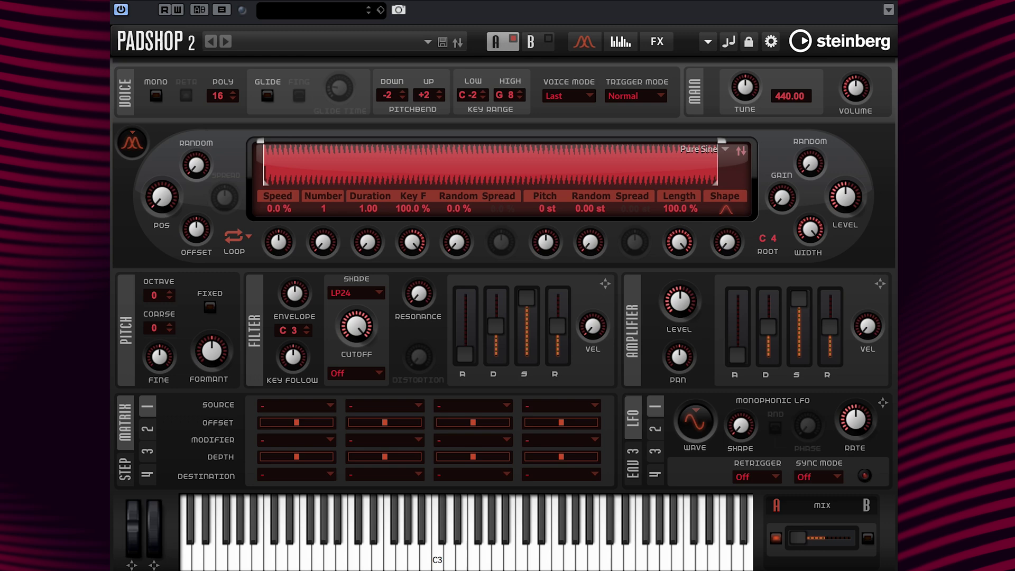
# Switch the oscillator to spectral mode and load Grand Piano via a 'grand piano' sample search
pyautogui.click(132, 142)
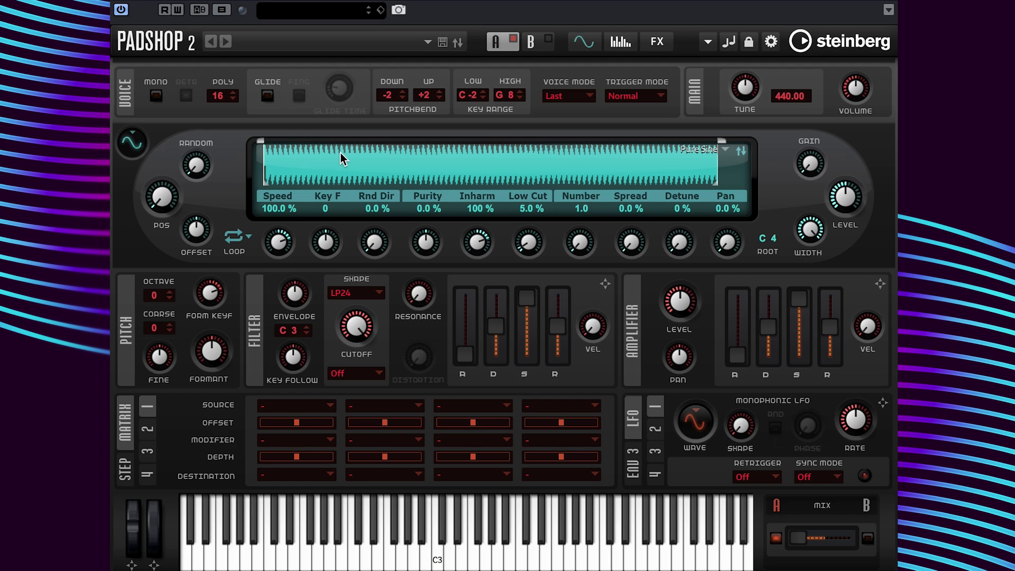
pyautogui.click(726, 150)
pyautogui.click(816, 166)
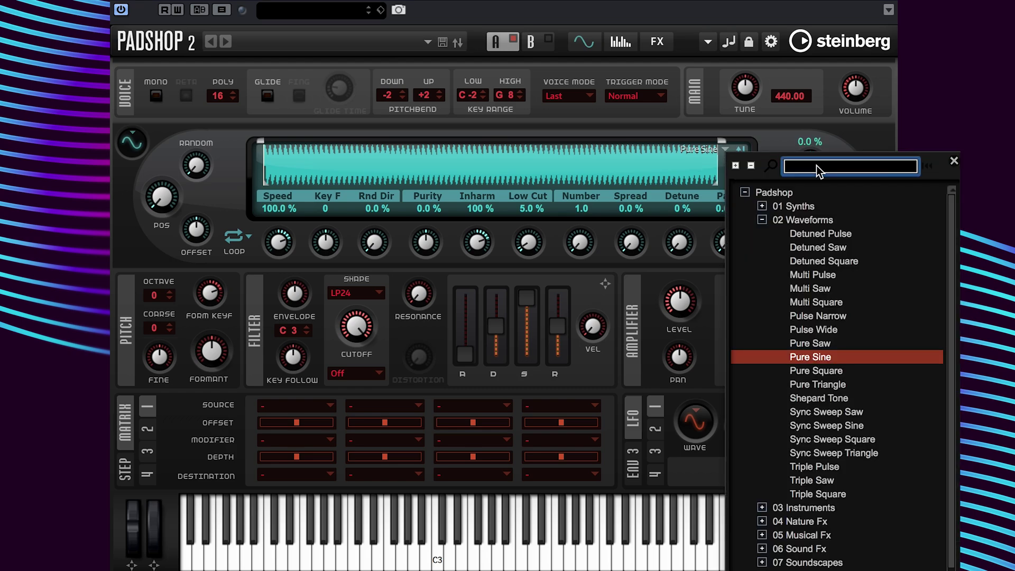
pyautogui.write('grand')
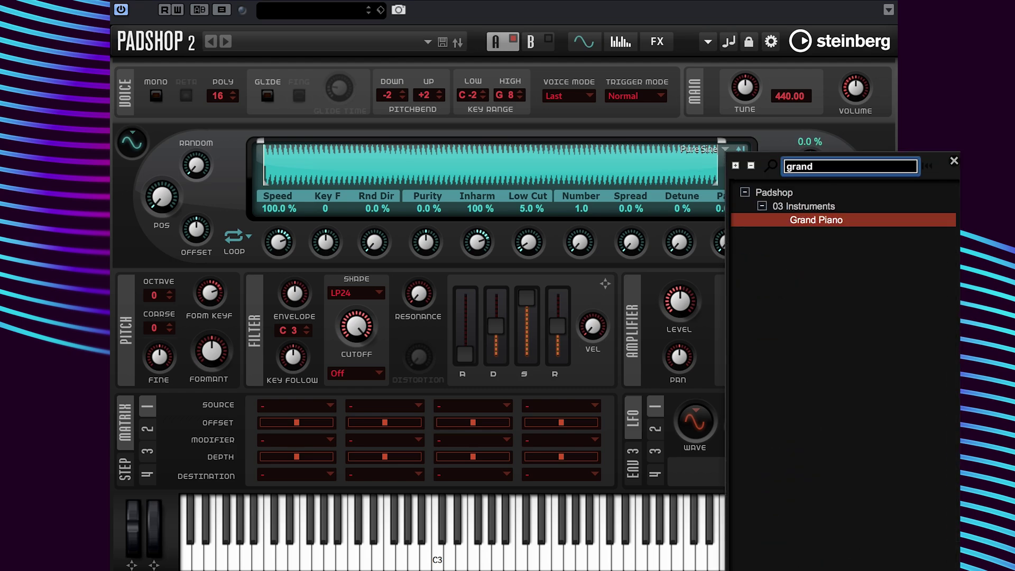
pyautogui.write(' piano')
pyautogui.doubleClick(816, 222)
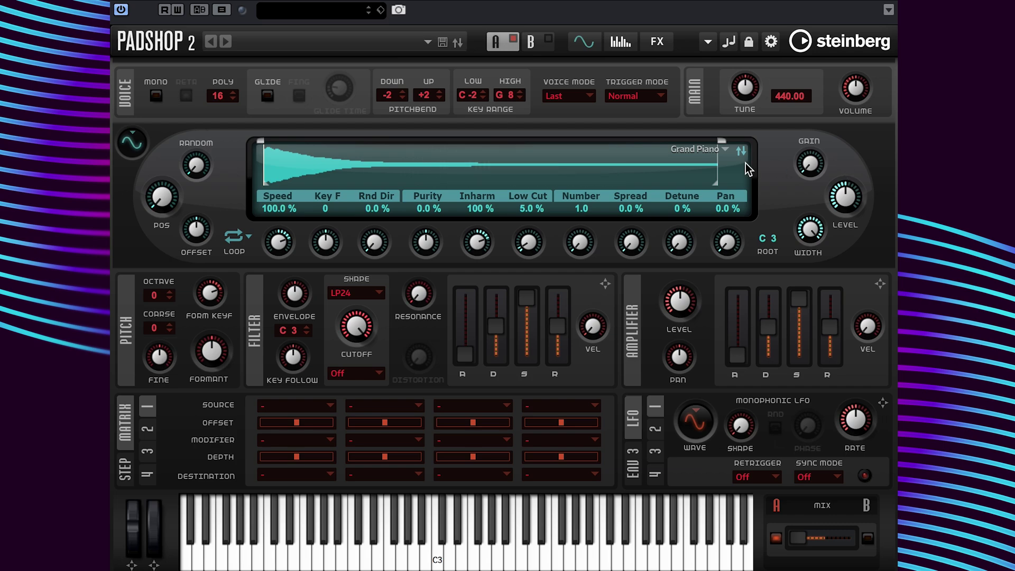
# Try the loop mode set to Off, then switch it back to On
pyautogui.click(241, 237)
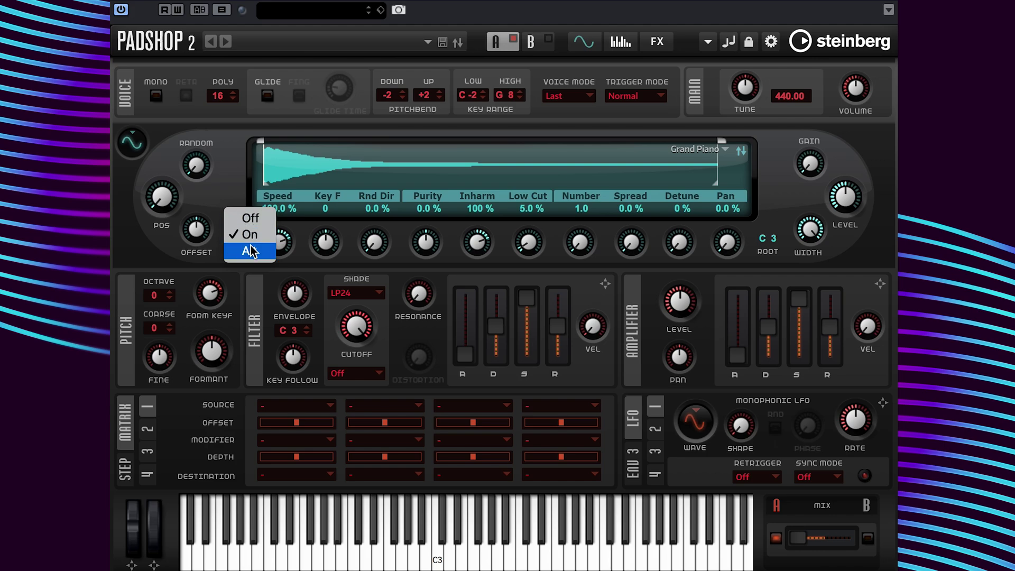
pyautogui.click(250, 218)
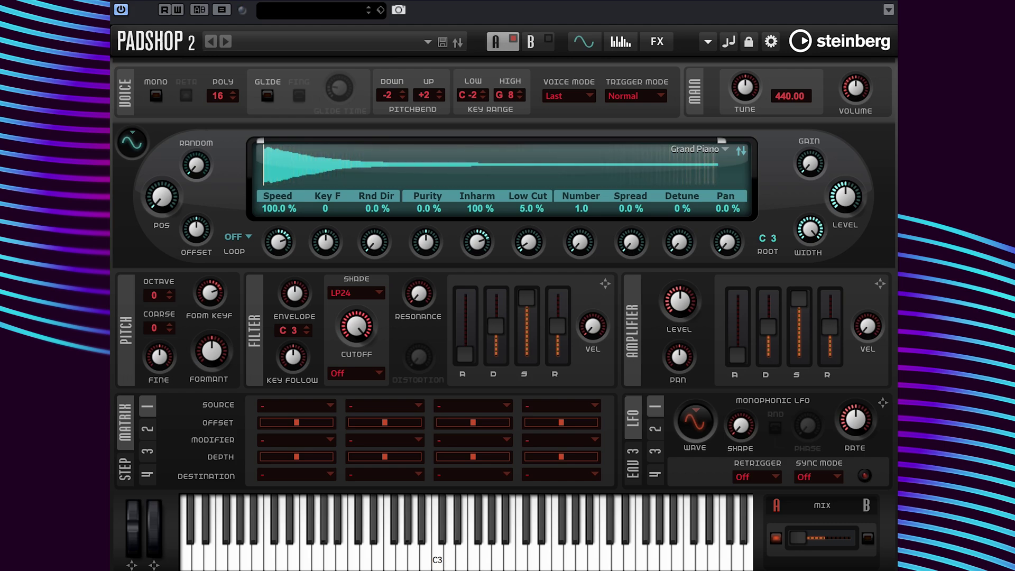
pyautogui.click(250, 237)
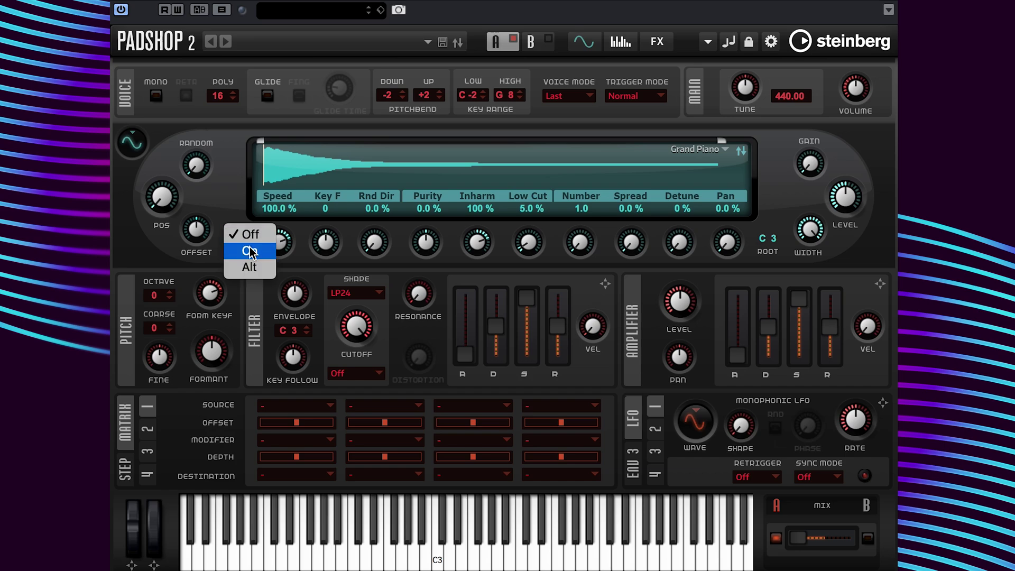
pyautogui.click(251, 252)
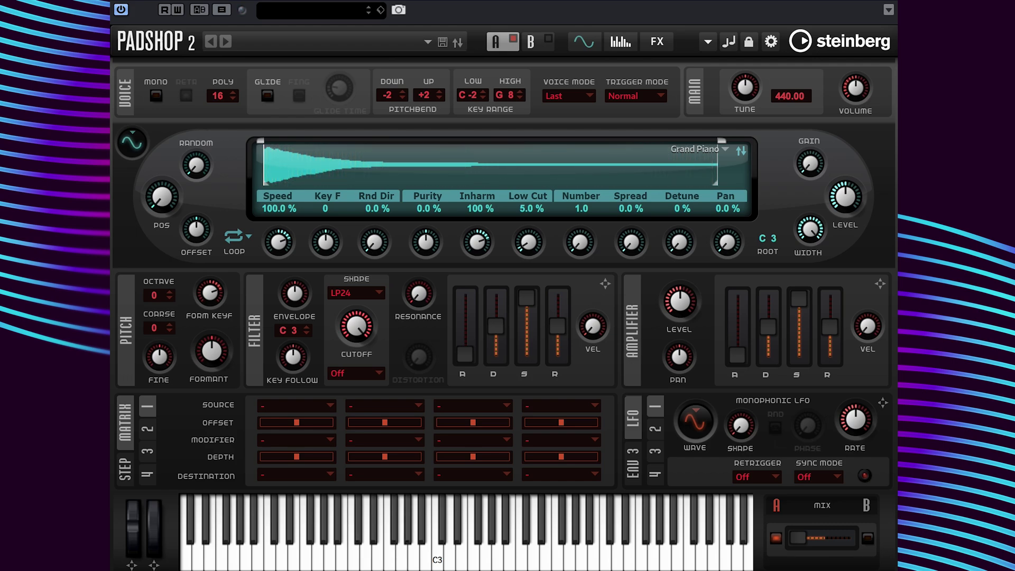
# Switch the loop mode to Alt, then set it to Off
pyautogui.click(235, 237)
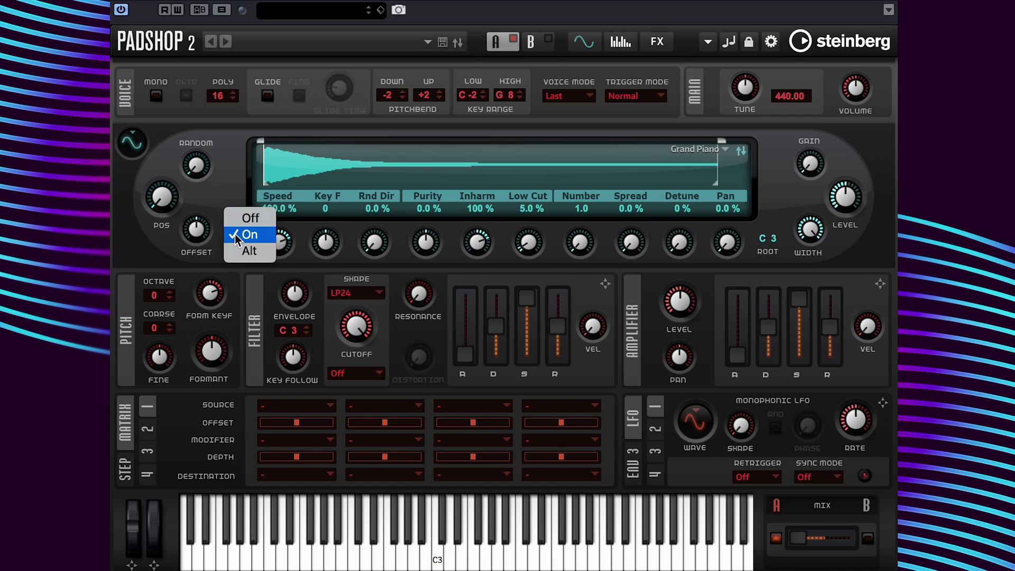
pyautogui.click(247, 251)
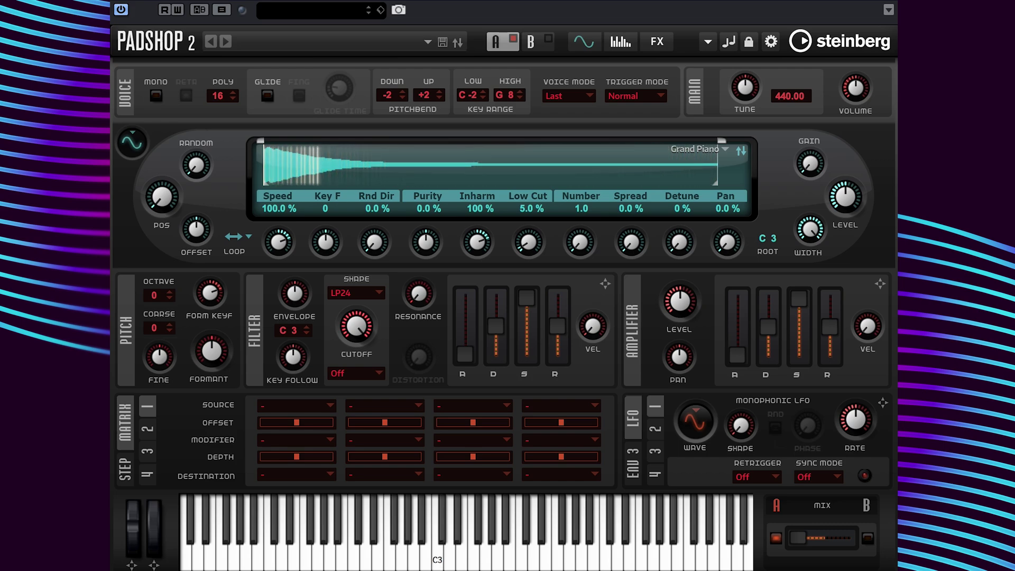
pyautogui.click(247, 234)
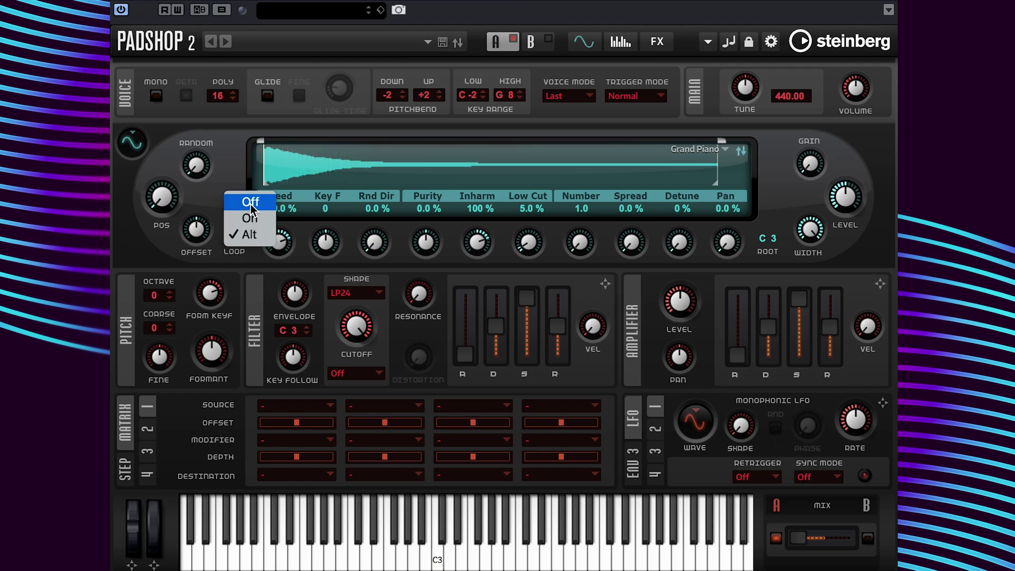
pyautogui.click(250, 204)
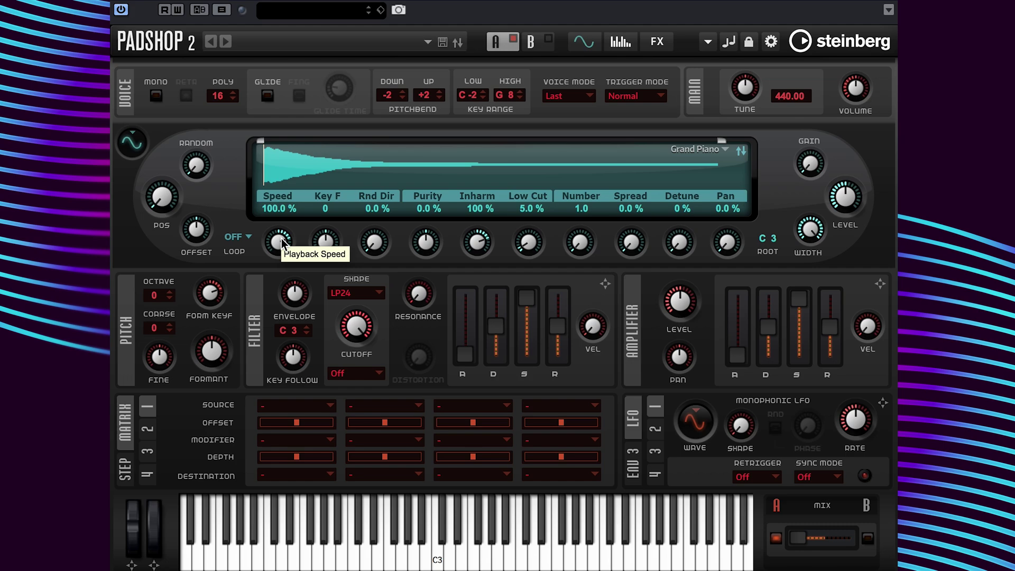
pyautogui.doubleClick(276, 210)
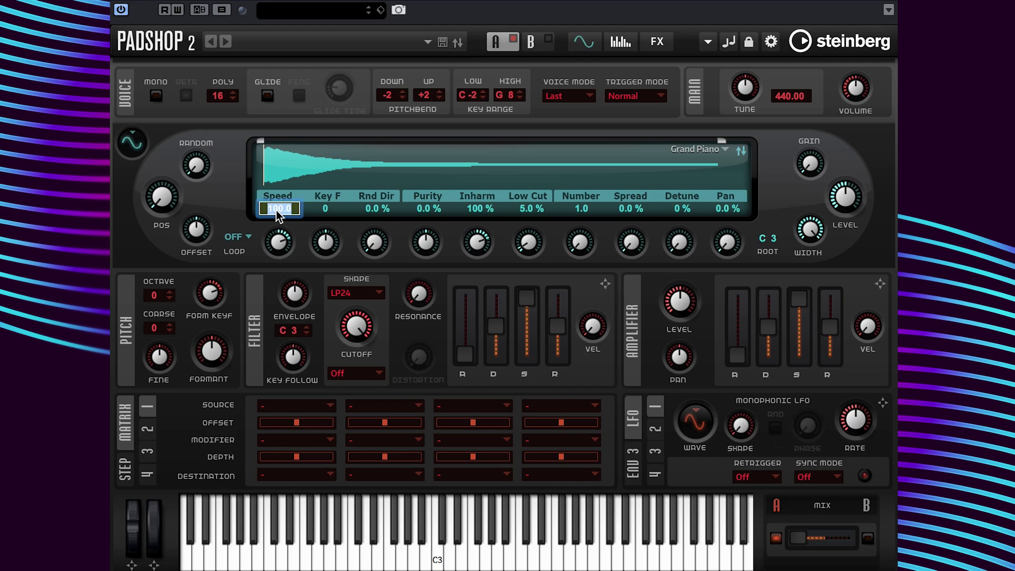
pyautogui.write('0')
pyautogui.press('Return')
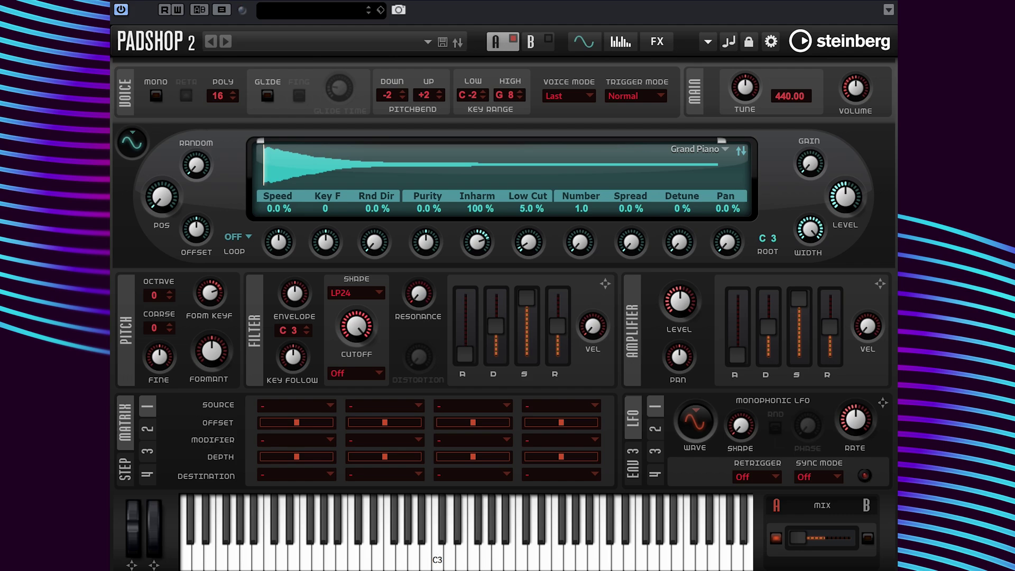
pyautogui.doubleClick(279, 208)
pyautogui.write('100')
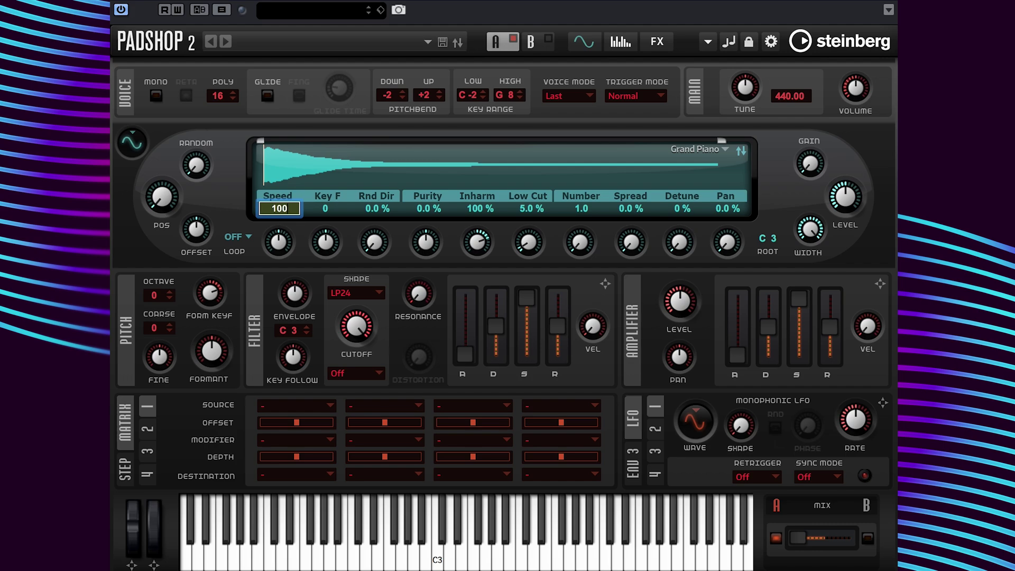
pyautogui.press('Return')
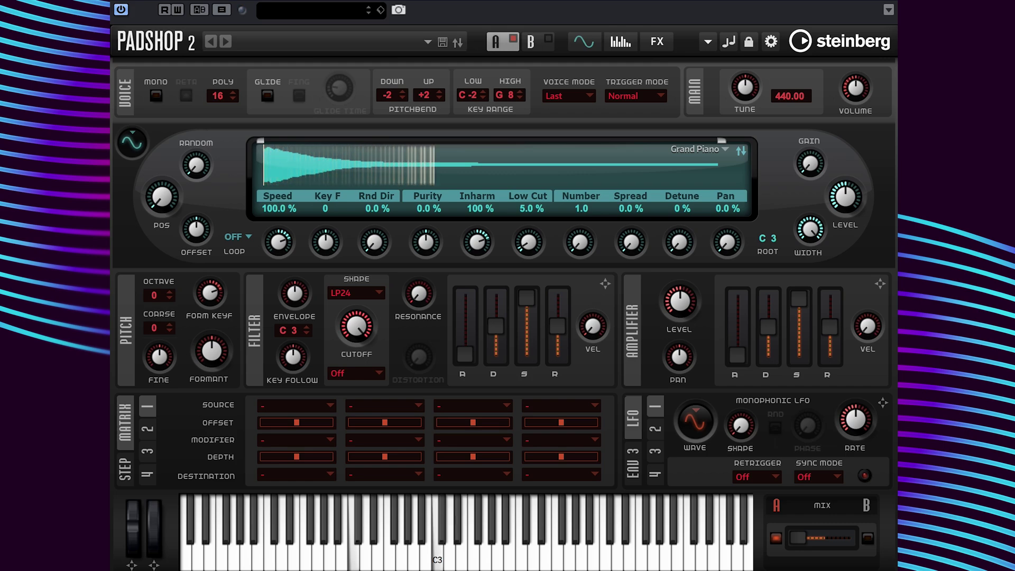
pyautogui.doubleClick(272, 210)
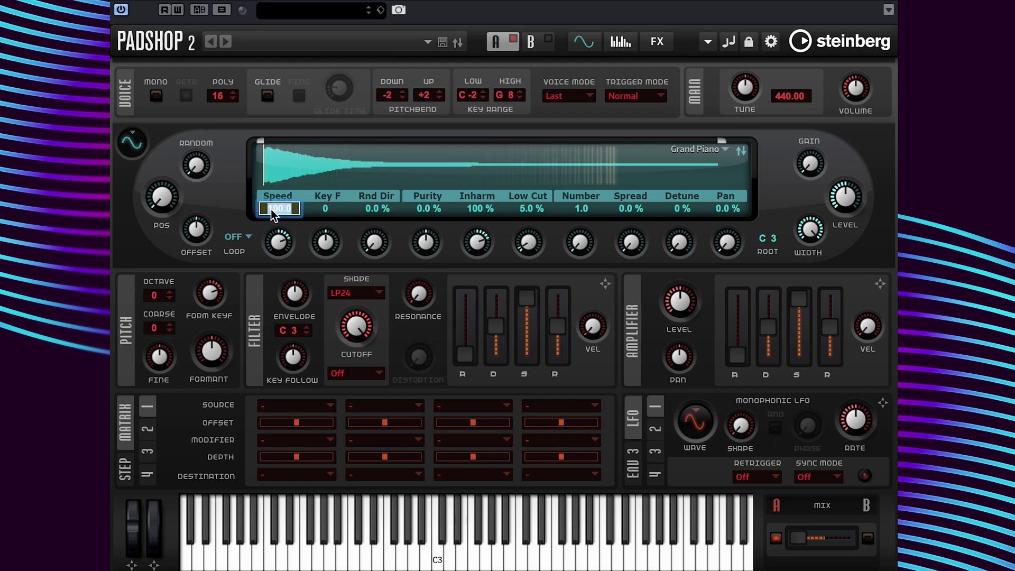
pyautogui.write('200')
pyautogui.press('Return')
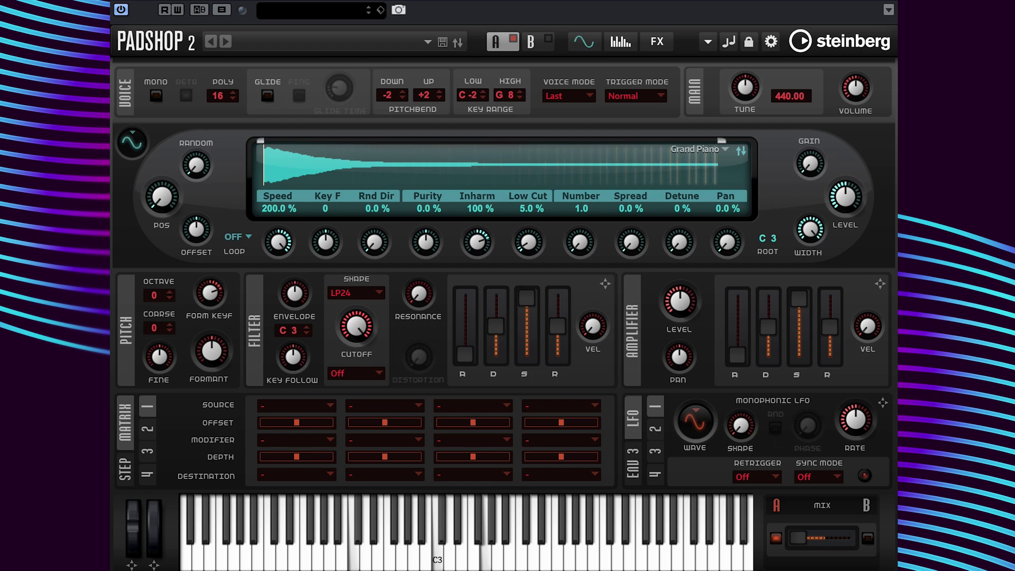
pyautogui.doubleClick(270, 208)
pyautogui.write('1')
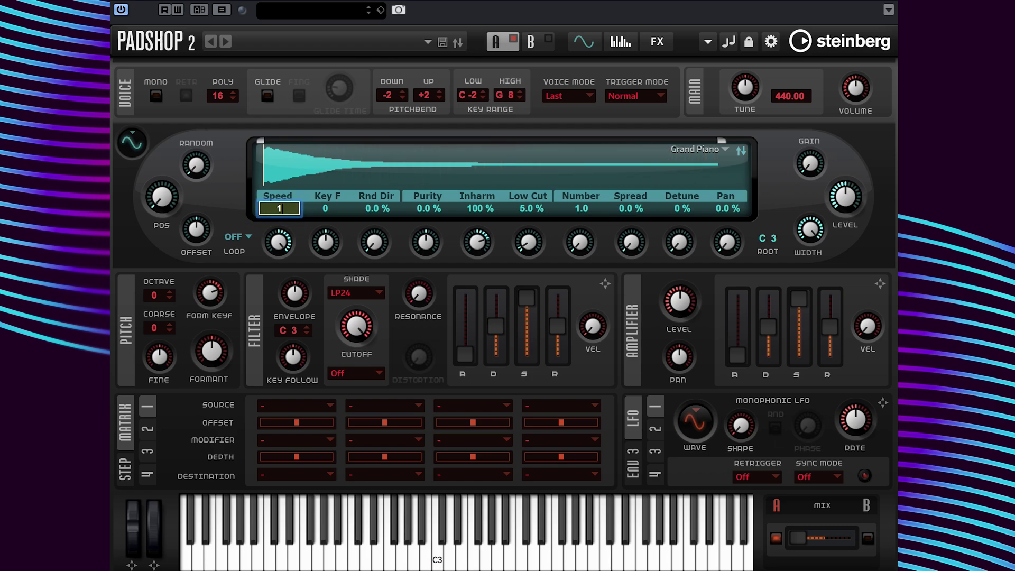
pyautogui.write('00')
pyautogui.press('Return')
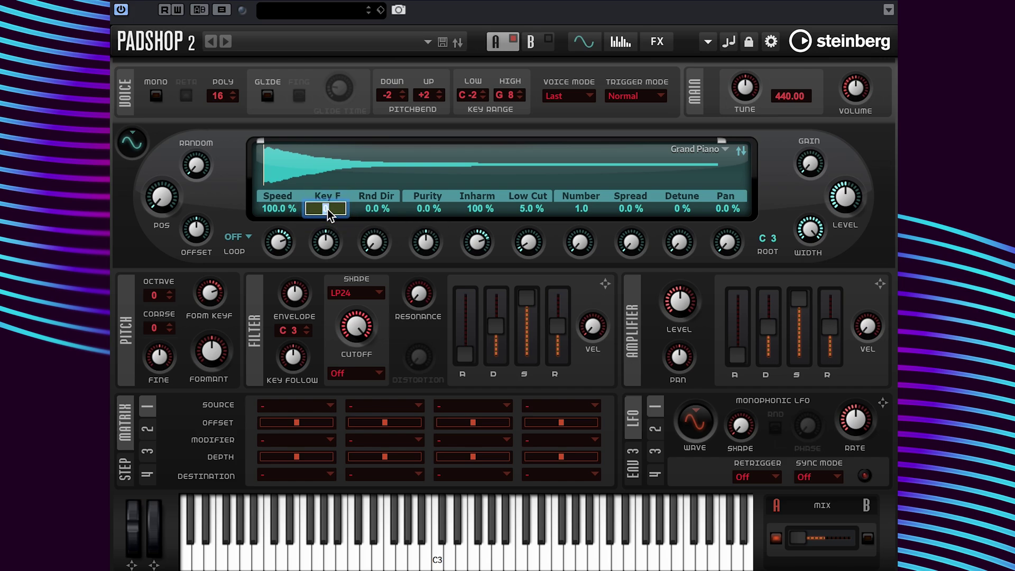
# Try Key F values of 200 and -200, then set Key F back to 0
pyautogui.write('200')
pyautogui.press('Return')
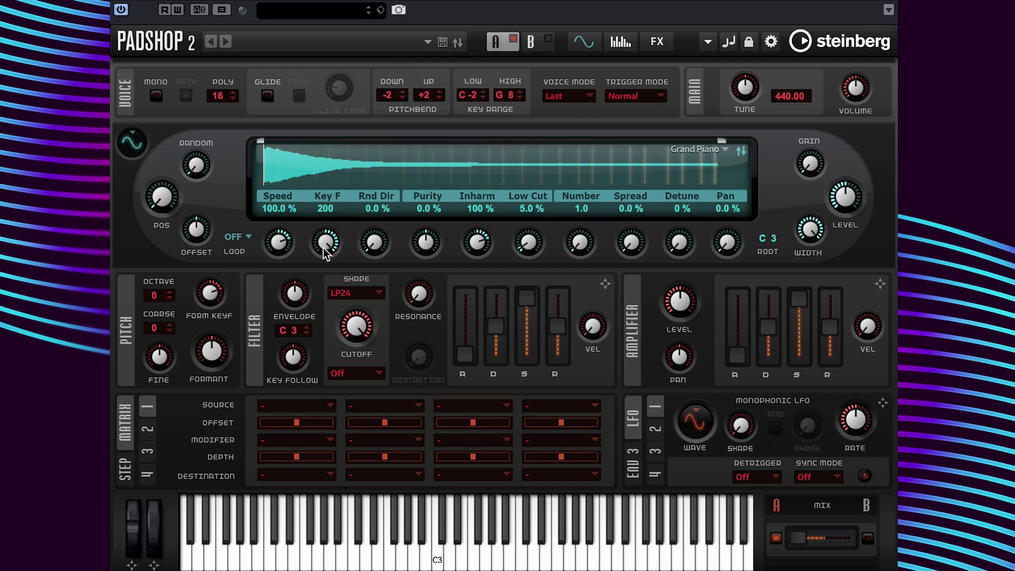
pyautogui.doubleClick(319, 209)
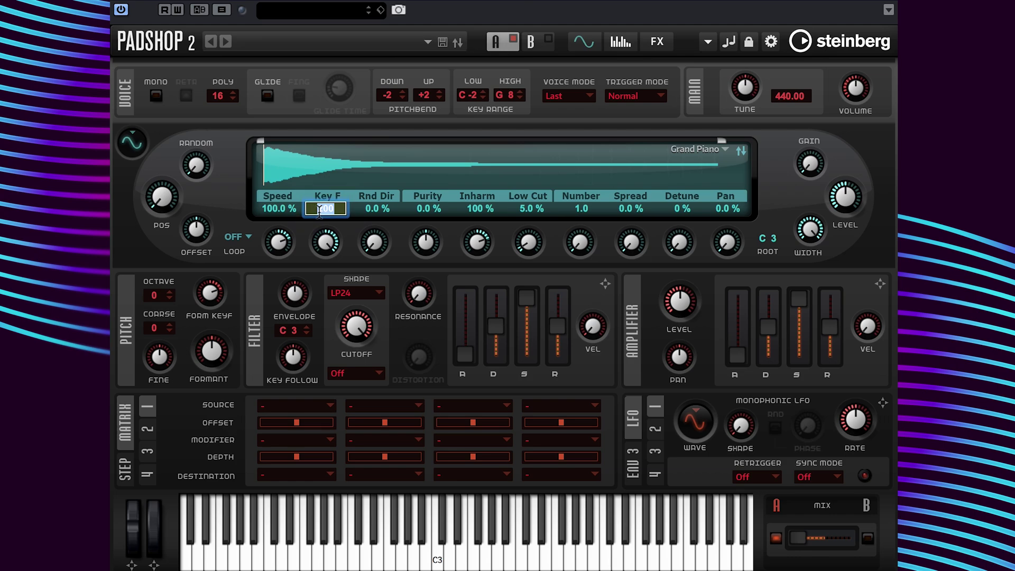
pyautogui.write('-200')
pyautogui.press('Return')
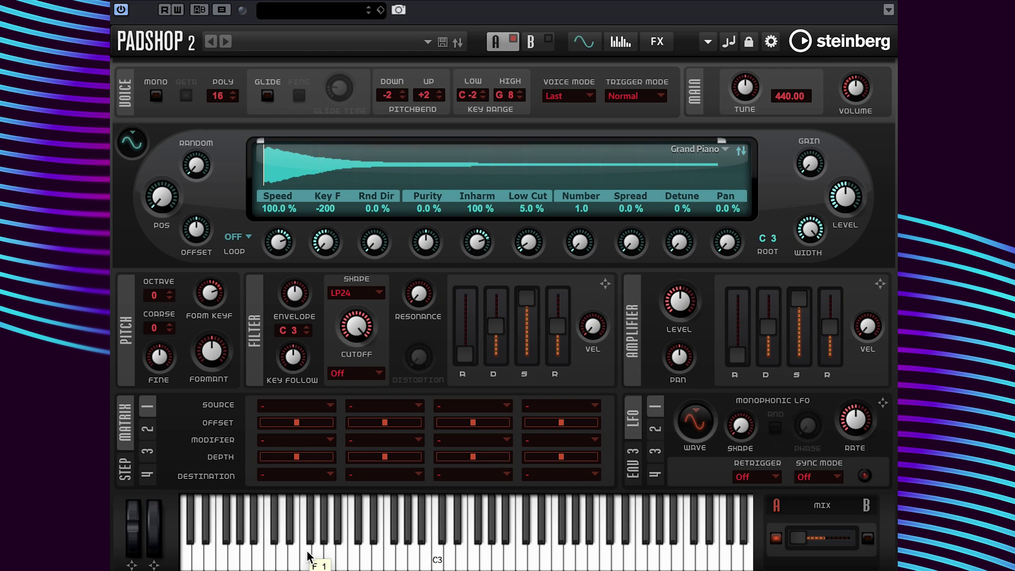
pyautogui.doubleClick(326, 209)
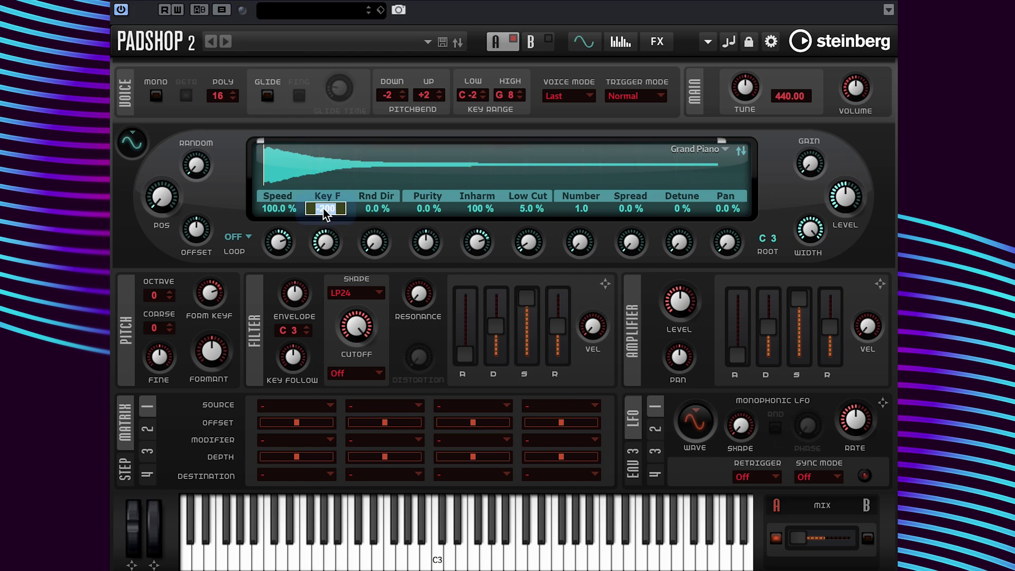
pyautogui.write('0')
pyautogui.press('Return')
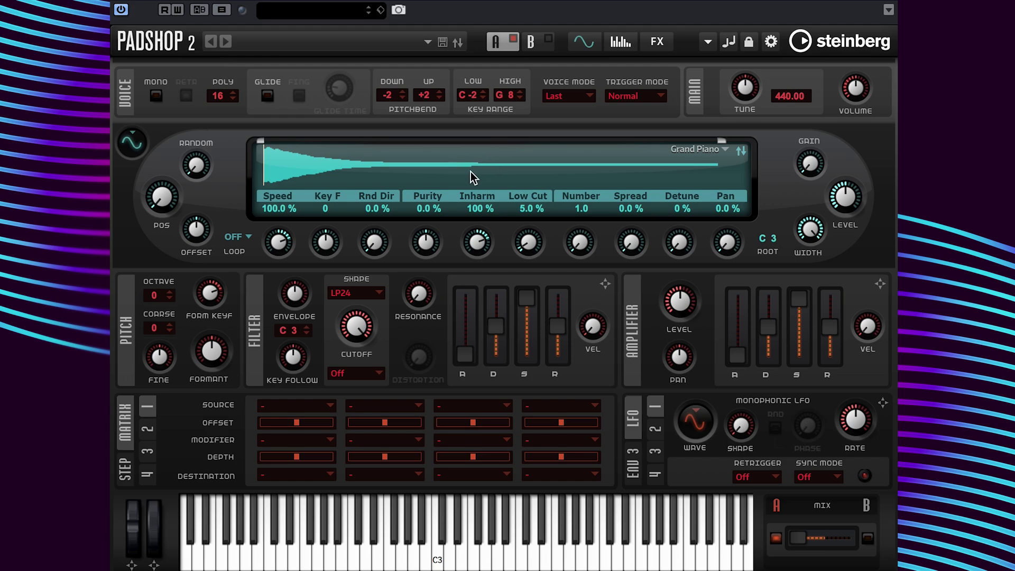
# Sweep the playback position through the Grand Piano waveform, leaving it near the middle
pyautogui.click(441, 170)
pyautogui.moveTo(441, 168)
pyautogui.mouseDown()
pyautogui.moveTo(353, 174)
pyautogui.moveTo(486, 171)
pyautogui.mouseUp()
pyautogui.moveTo(487, 169)
pyautogui.mouseDown()
pyautogui.moveTo(526, 171)
pyautogui.moveTo(318, 172)
pyautogui.moveTo(476, 170)
pyautogui.mouseUp()
pyautogui.doubleClick(374, 208)
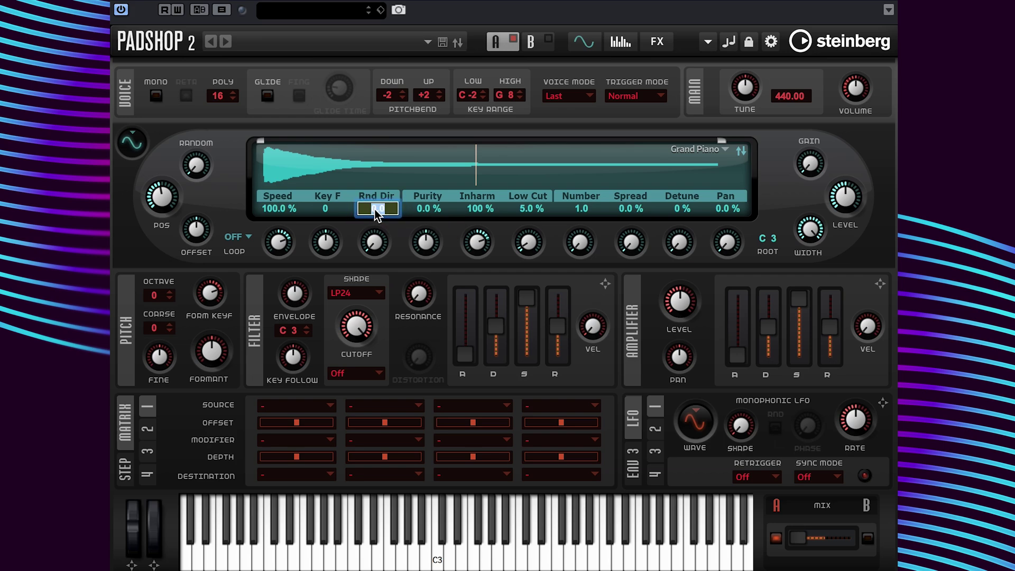
pyautogui.write('100')
pyautogui.press('Return')
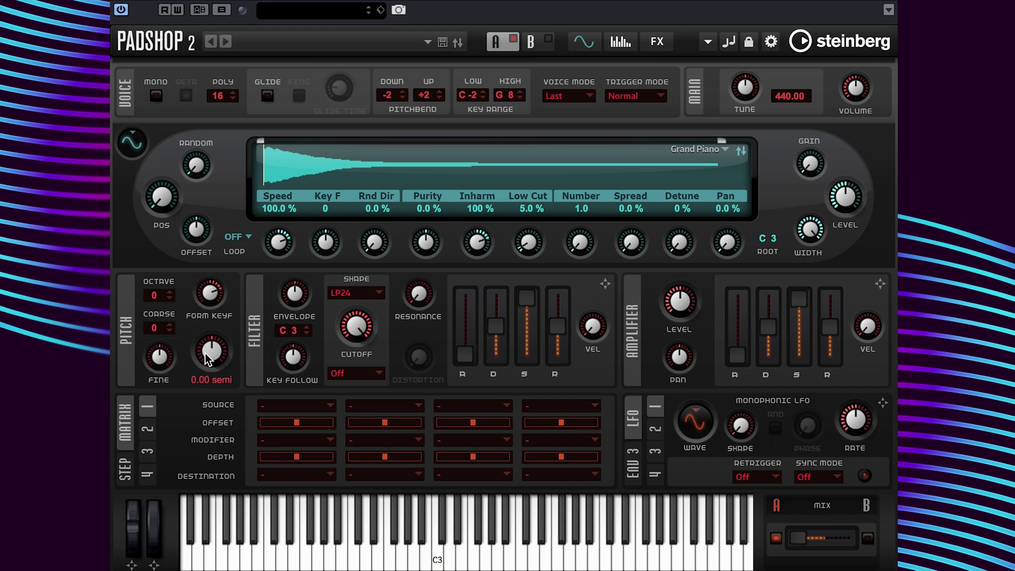
# Lower Formant to about -19 semitones, reset it to 0, then drag it to -10.20 semitones
pyautogui.moveTo(210, 293)
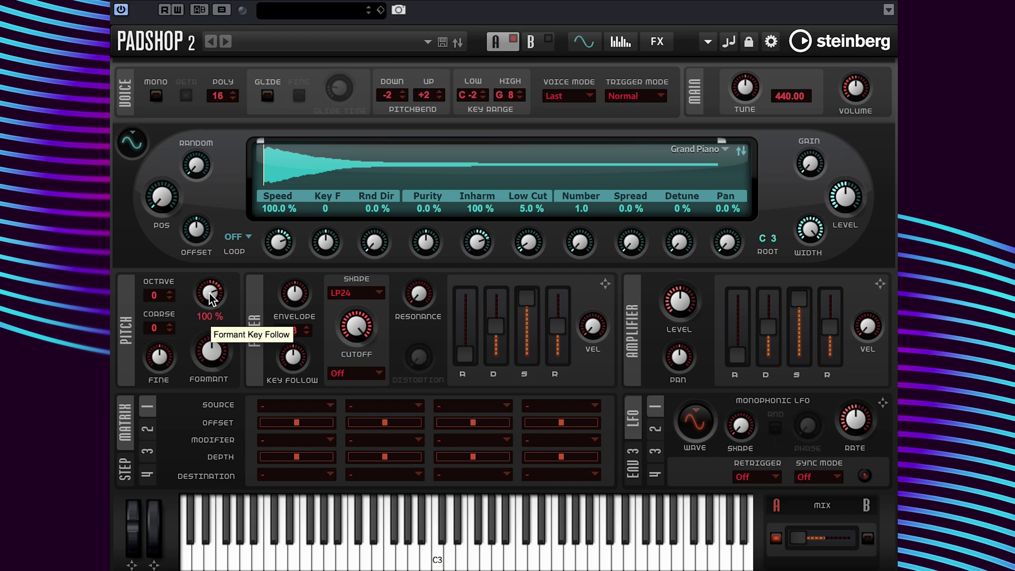
pyautogui.moveTo(213, 346)
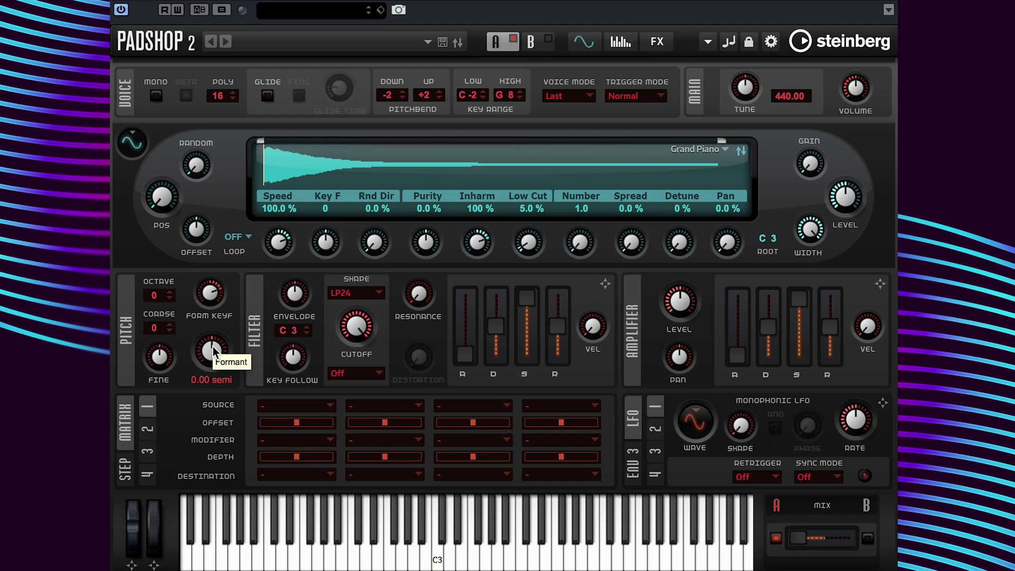
pyautogui.moveTo(212, 346)
pyautogui.mouseDown()
pyautogui.moveTo(201, 386)
pyautogui.moveTo(215, 323)
pyautogui.moveTo(210, 364)
pyautogui.moveTo(211, 349)
pyautogui.mouseUp()
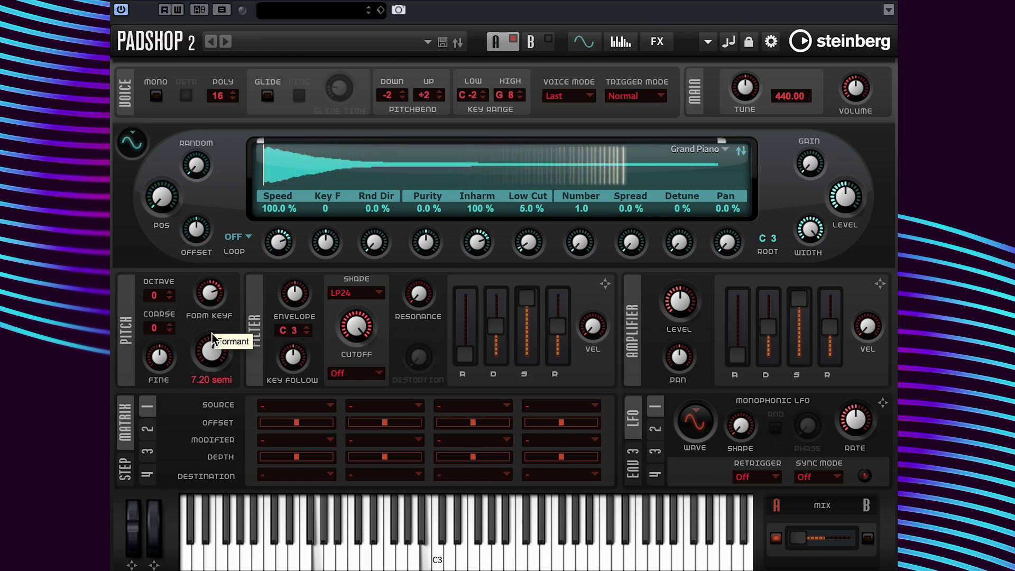
pyautogui.click(207, 379)
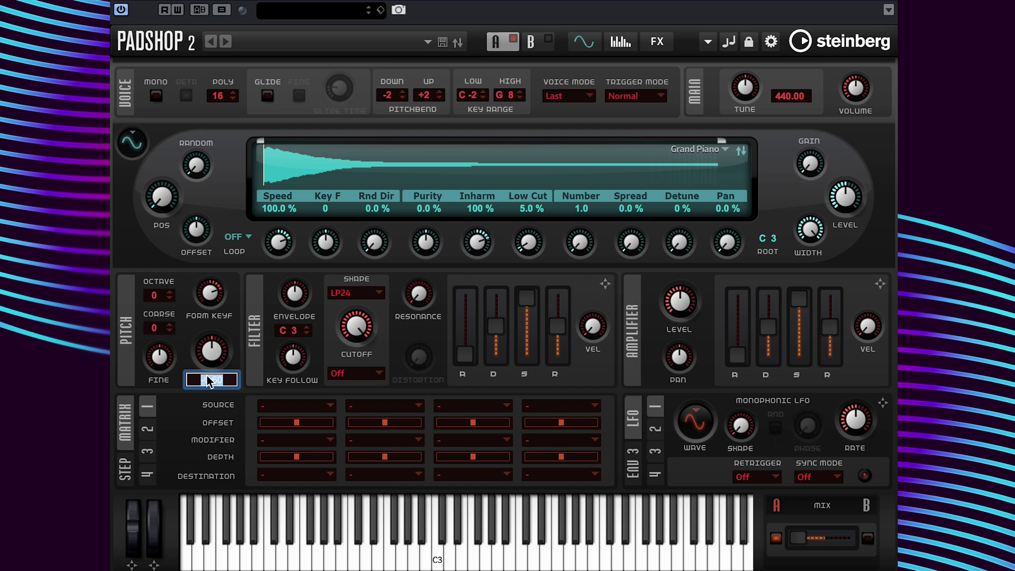
pyautogui.write('0')
pyautogui.press('Return')
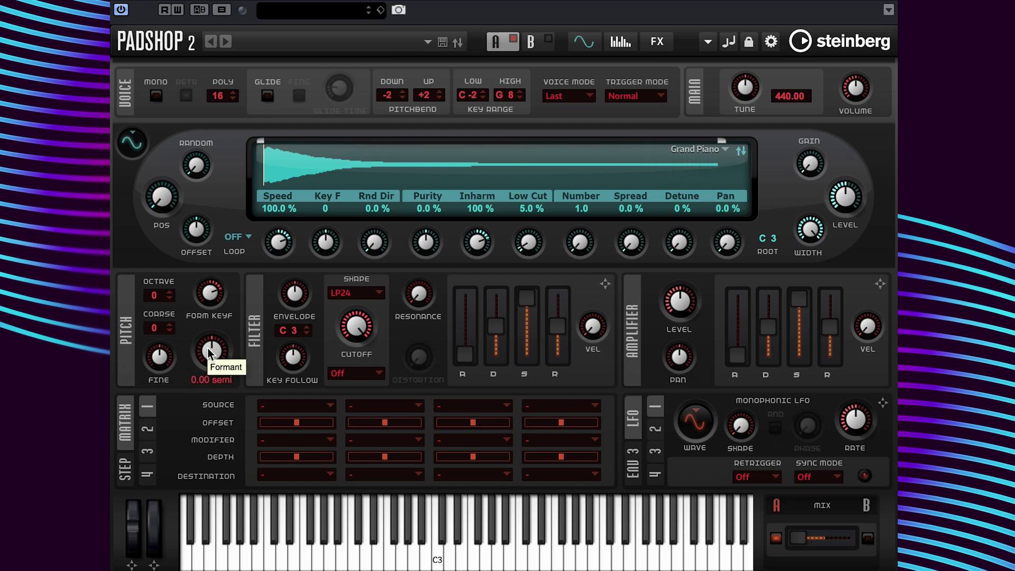
pyautogui.moveTo(207, 348); pyautogui.dragTo(207, 363)
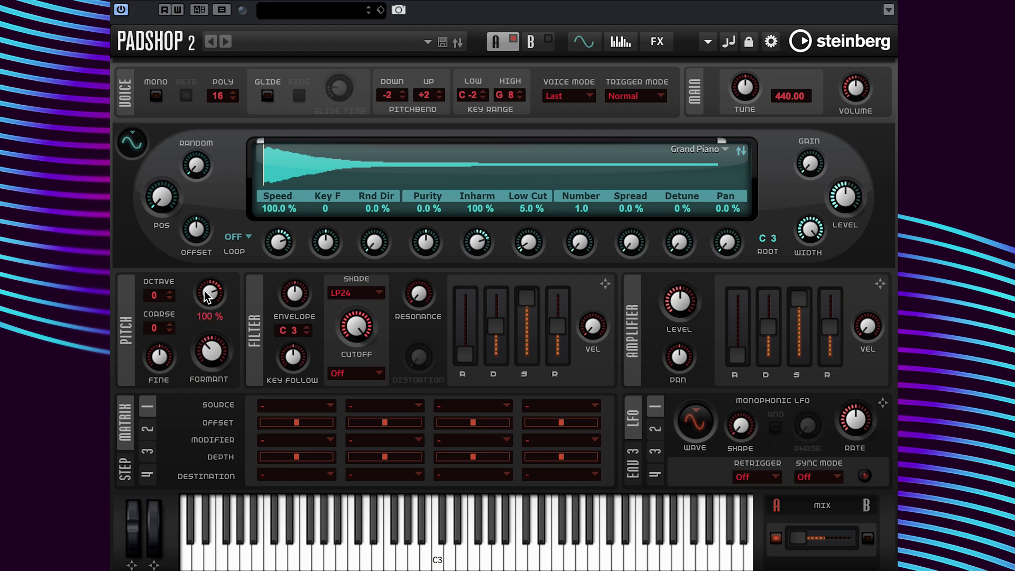
# Set Form KeyF to -100 %, drag it up to -34 %, and enter 0 for Formant
pyautogui.click(205, 315)
pyautogui.write('-100')
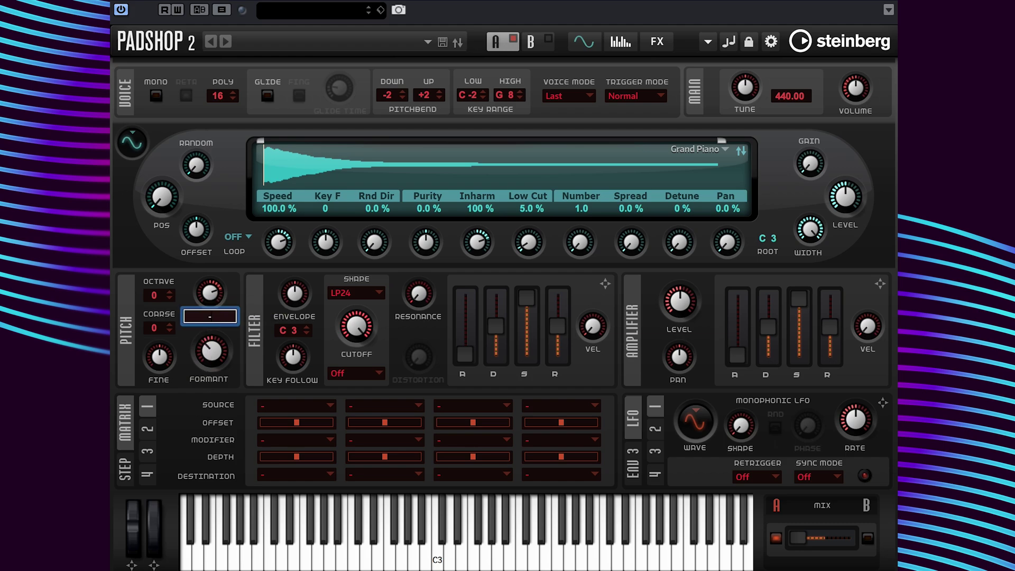
pyautogui.press('Return')
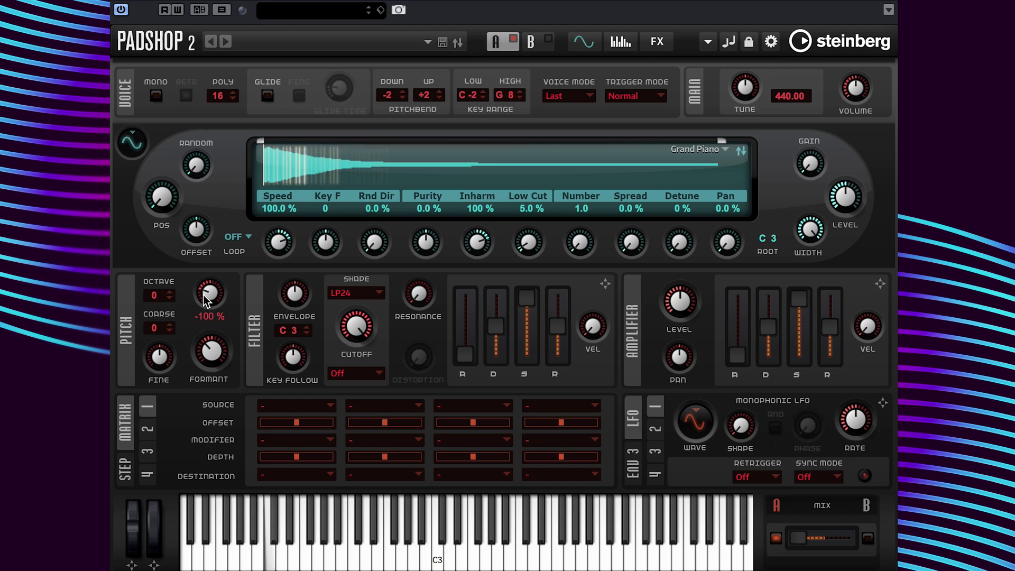
pyautogui.moveTo(204, 294); pyautogui.dragTo(244, 239)
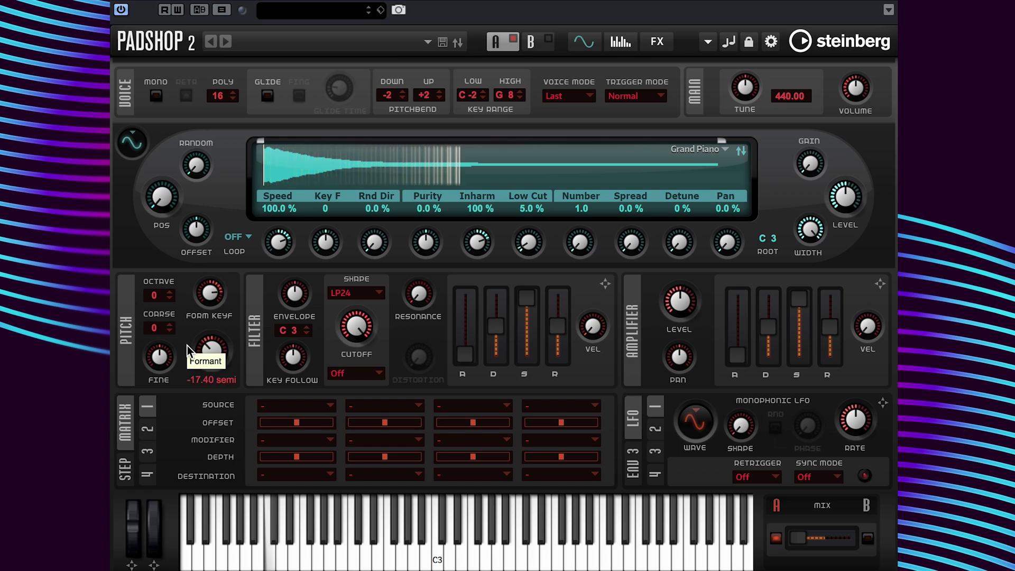
pyautogui.click(205, 380)
pyautogui.write('0')
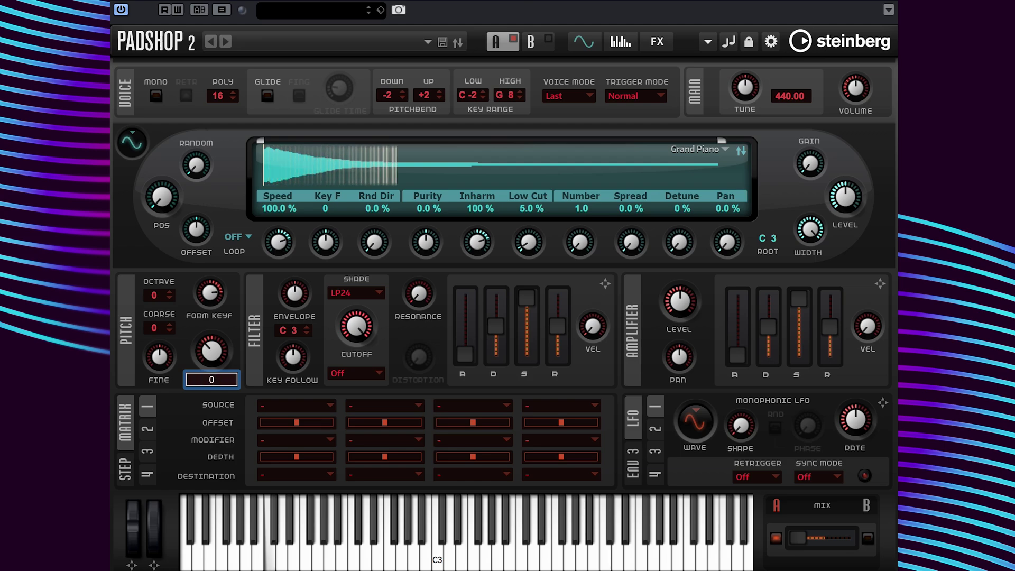
pyautogui.press('Return')
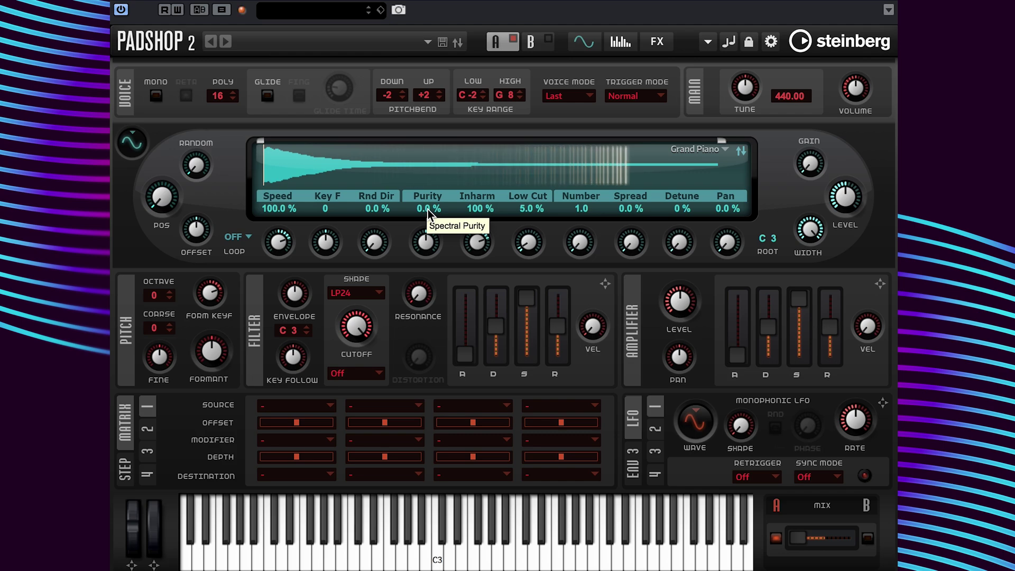
pyautogui.click(428, 209)
pyautogui.write('1')
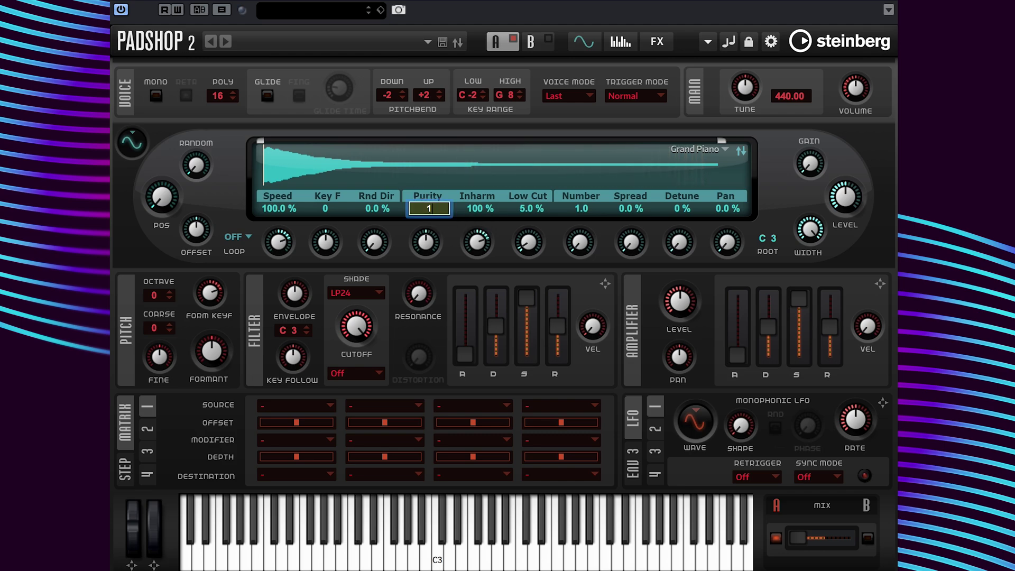
pyautogui.write('00')
pyautogui.press('Return')
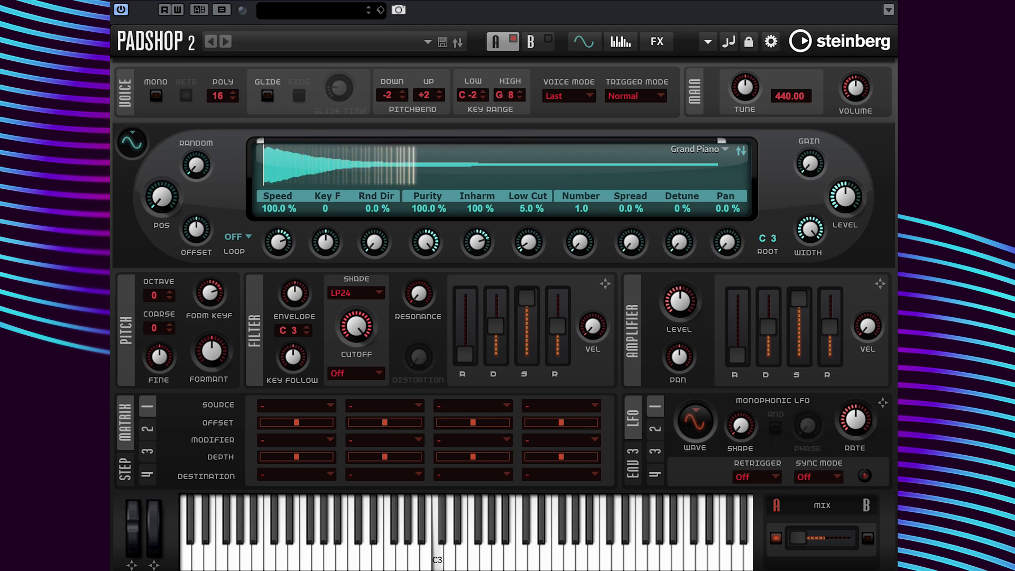
pyautogui.doubleClick(426, 210)
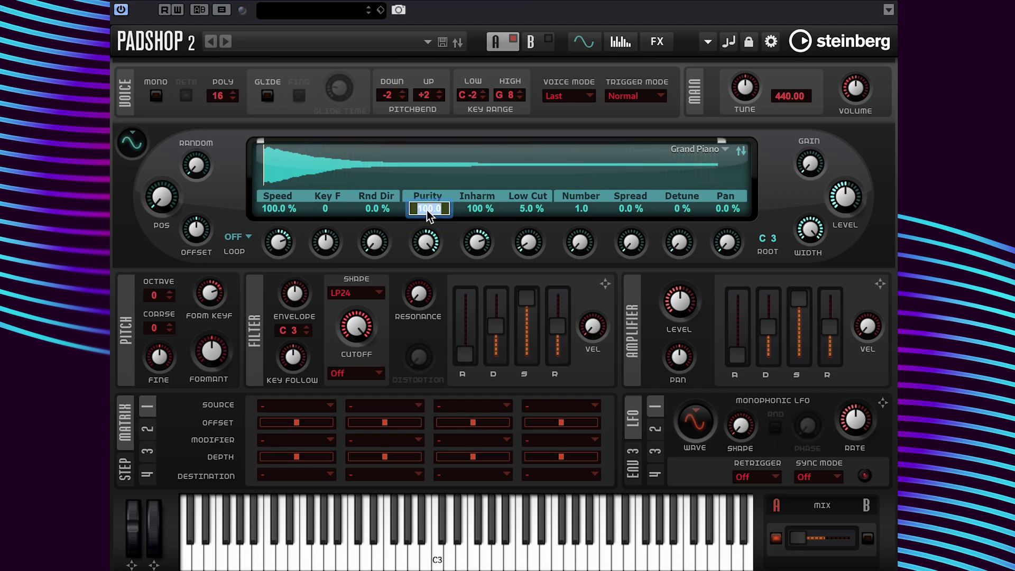
pyautogui.write('0')
pyautogui.press('Return')
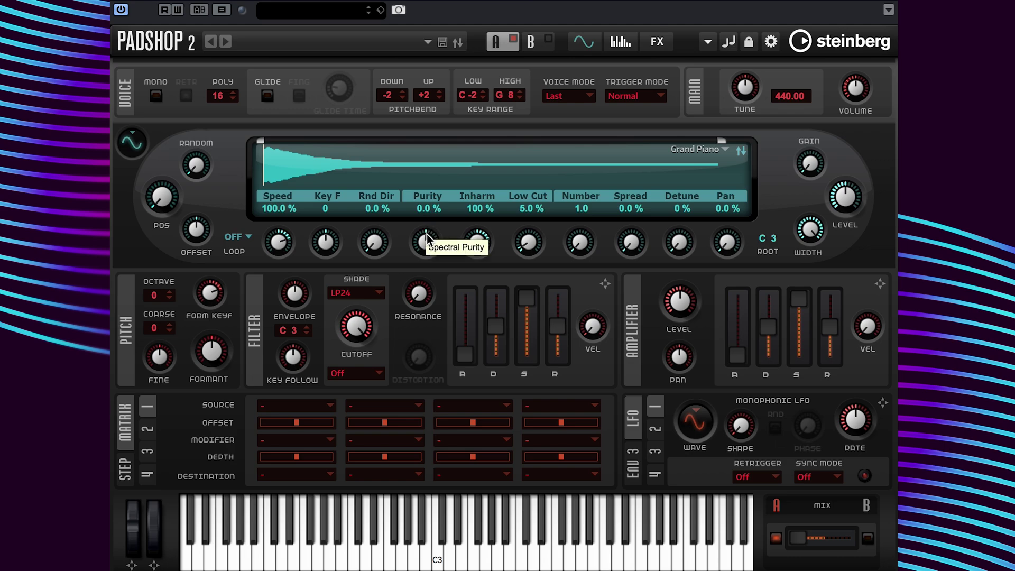
pyautogui.moveTo(426, 234); pyautogui.dragTo(444, 313)
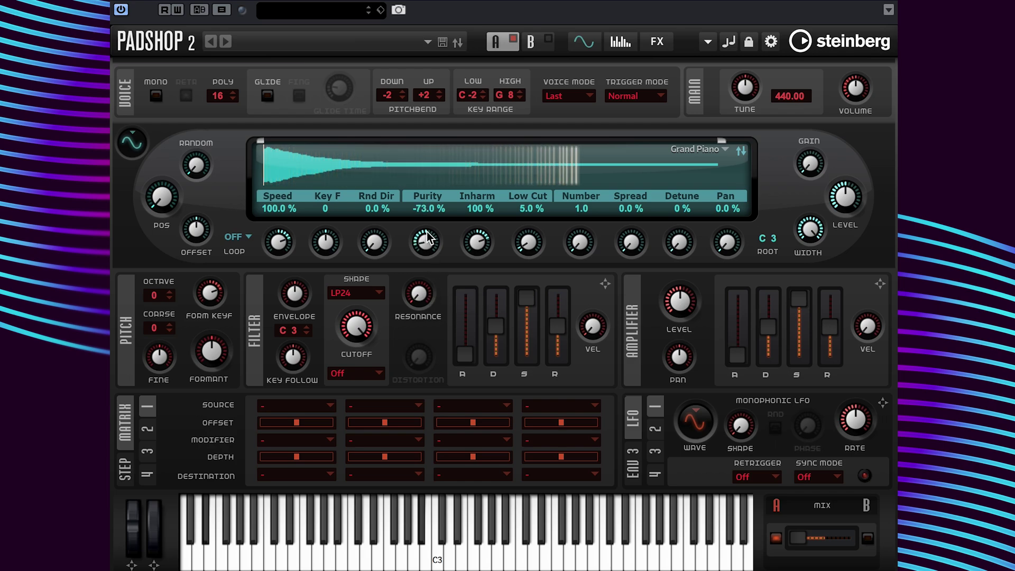
pyautogui.doubleClick(426, 209)
pyautogui.write('0')
pyautogui.press('Return')
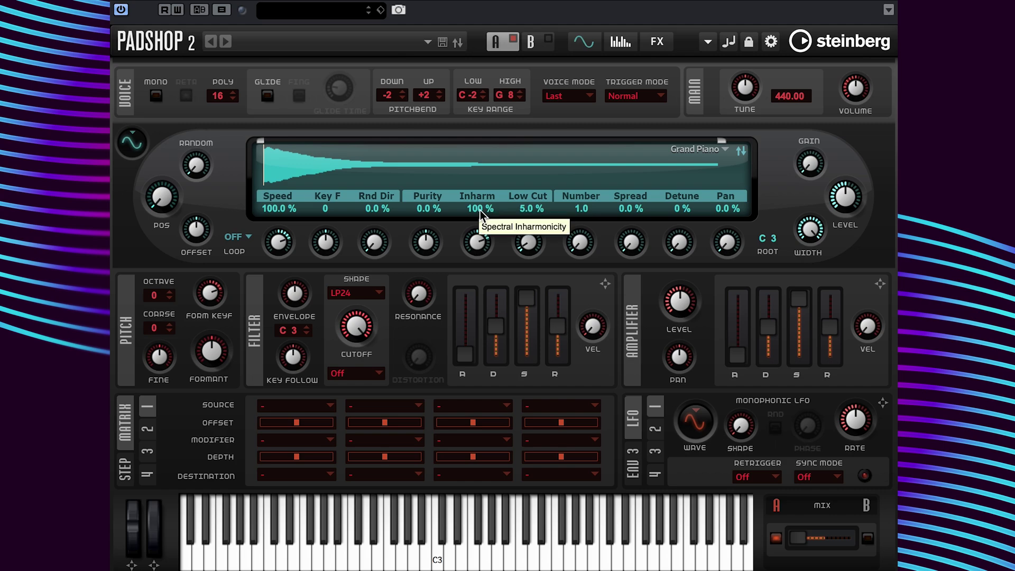
# Set Inharm to 0 %, then to 100 %
pyautogui.doubleClick(480, 210)
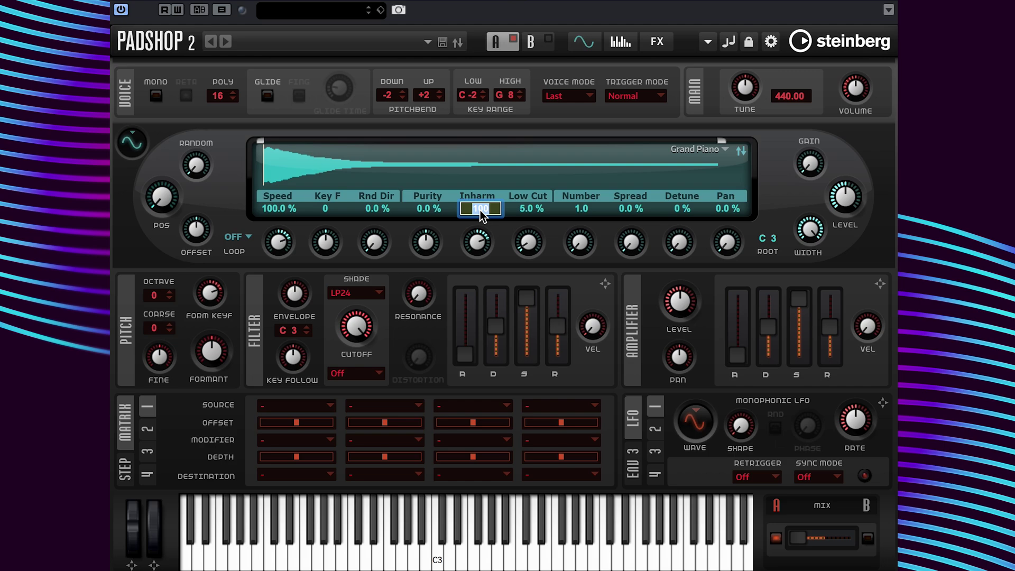
pyautogui.write('0')
pyautogui.press('Return')
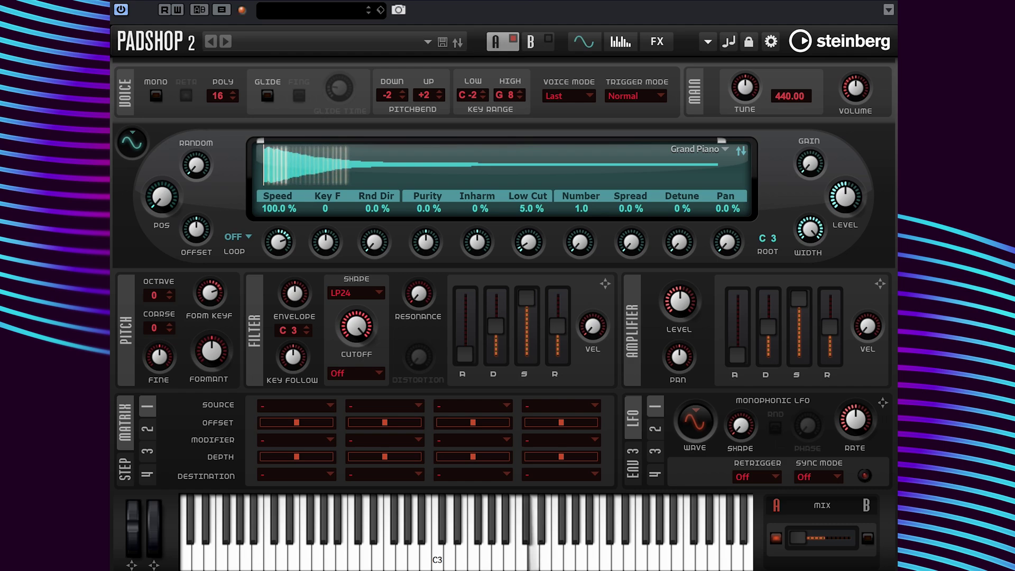
pyautogui.doubleClick(478, 209)
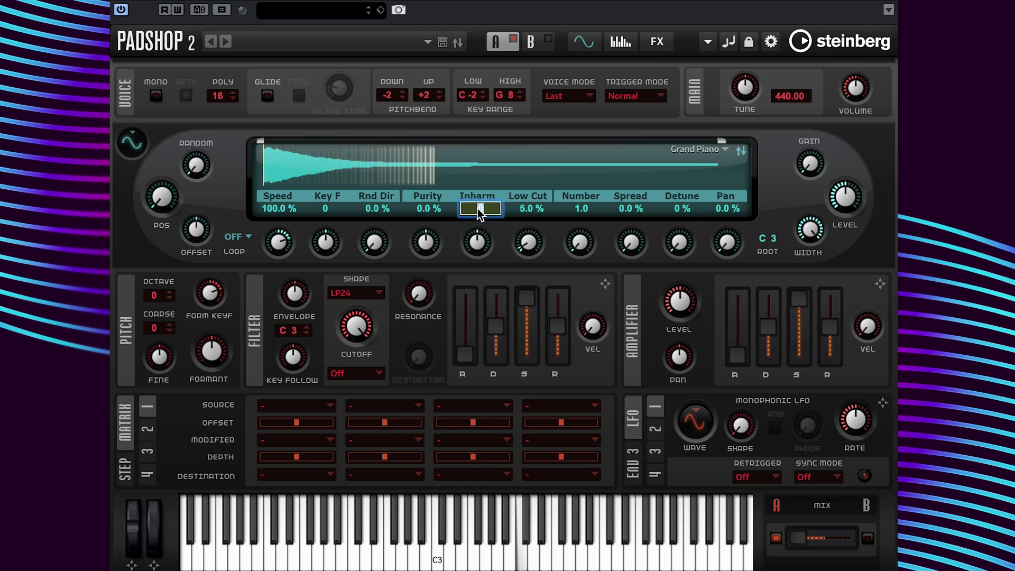
pyautogui.write('100')
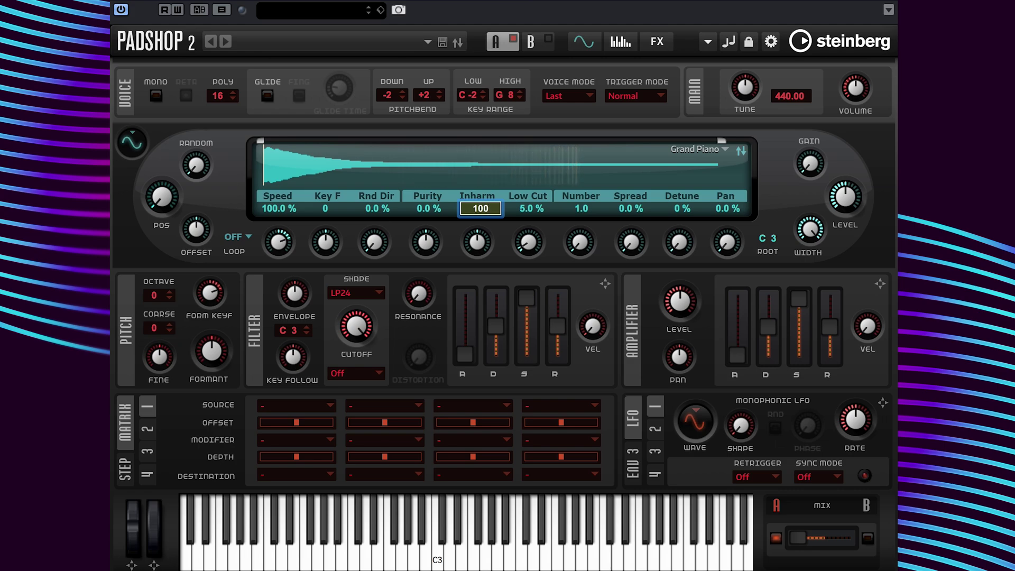
pyautogui.press('Return')
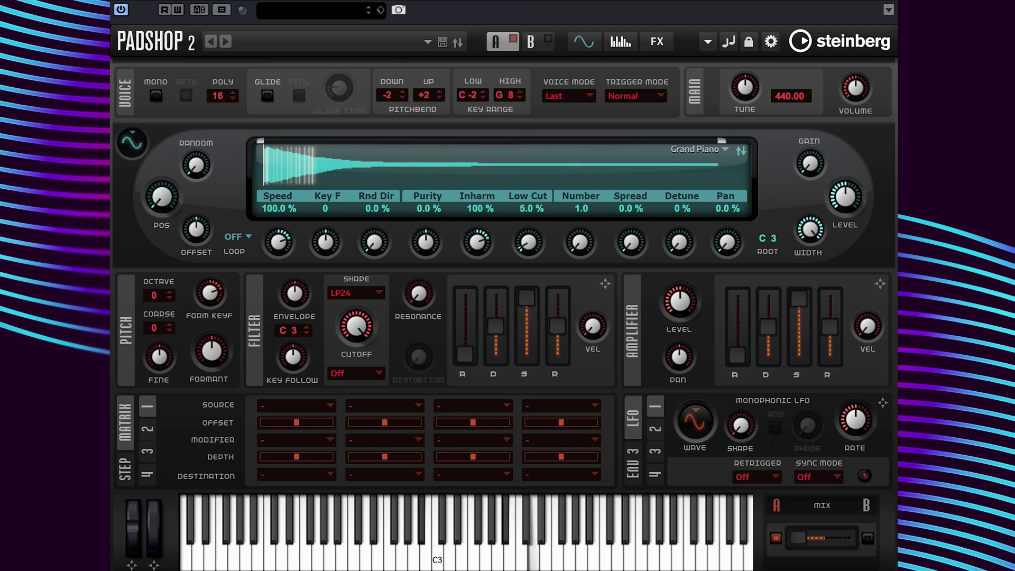
# Raise Inharm to 200 %, then set it to -200 %
pyautogui.doubleClick(479, 209)
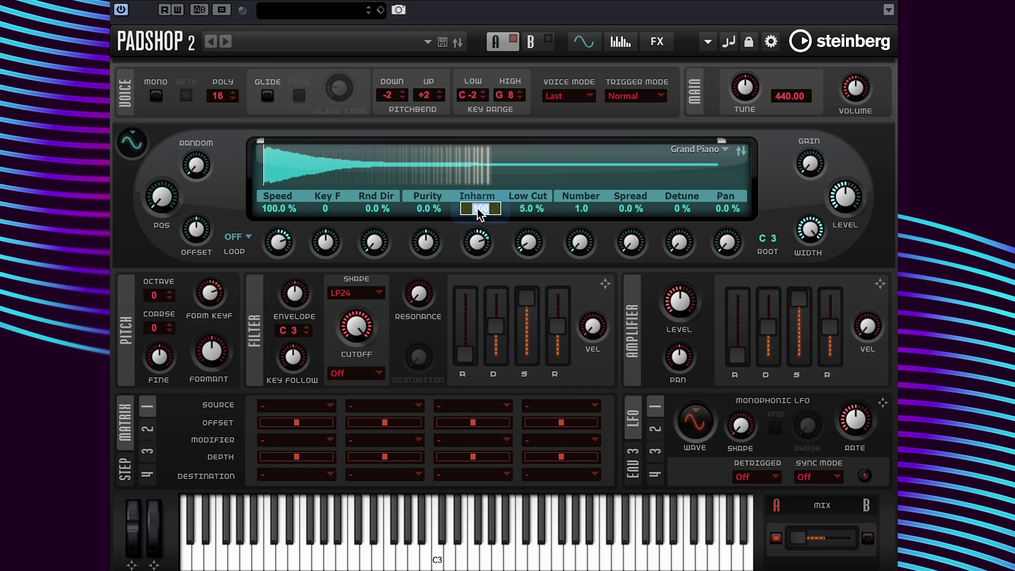
pyautogui.write('200')
pyautogui.press('Return')
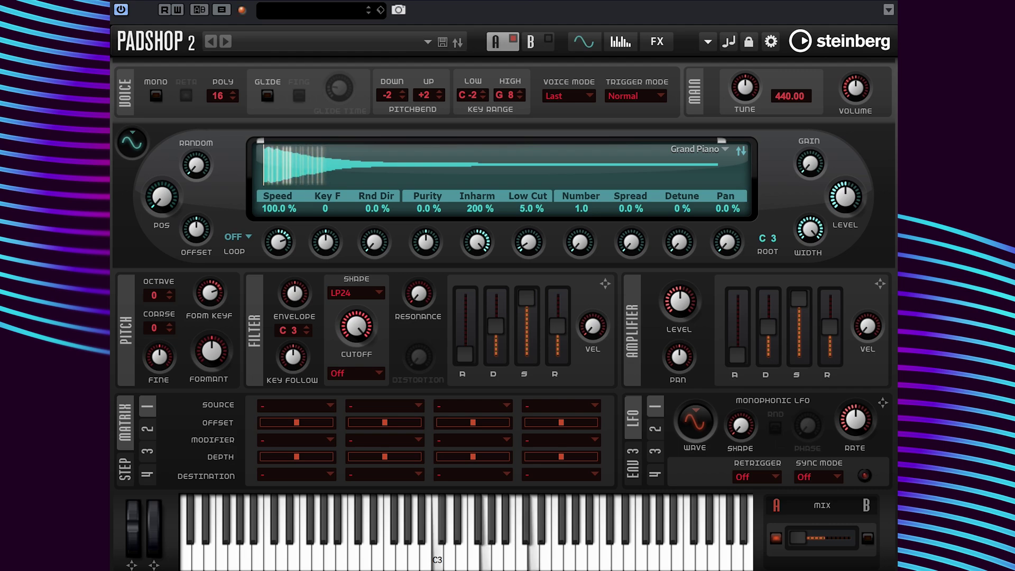
pyautogui.doubleClick(479, 209)
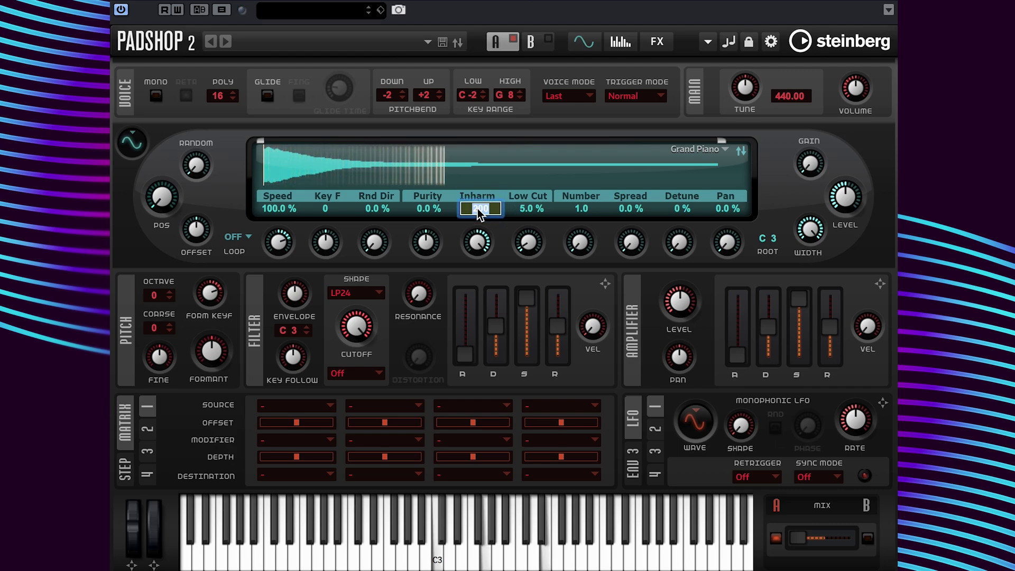
pyautogui.write('-')
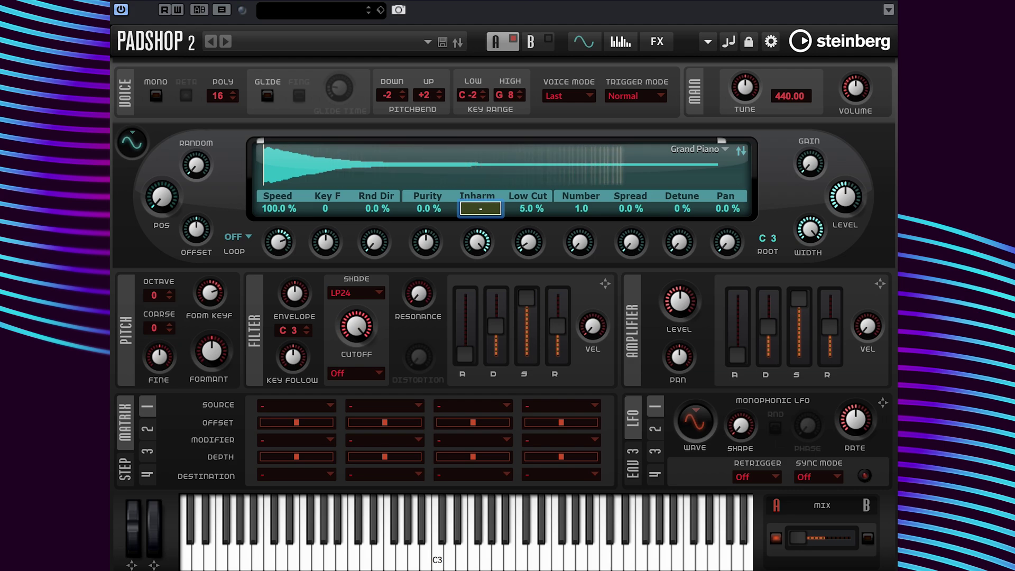
pyautogui.write('200')
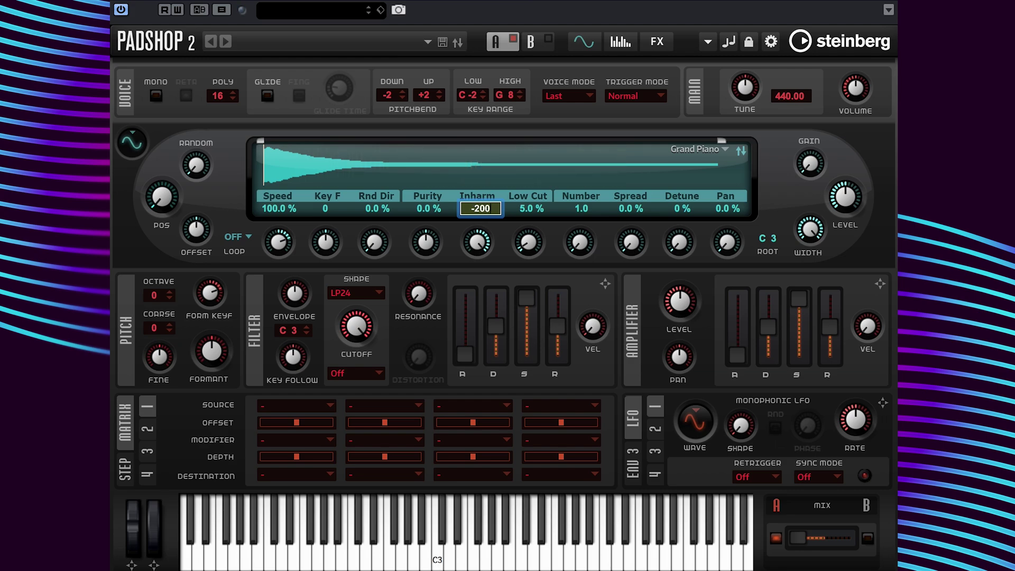
pyautogui.press('Return')
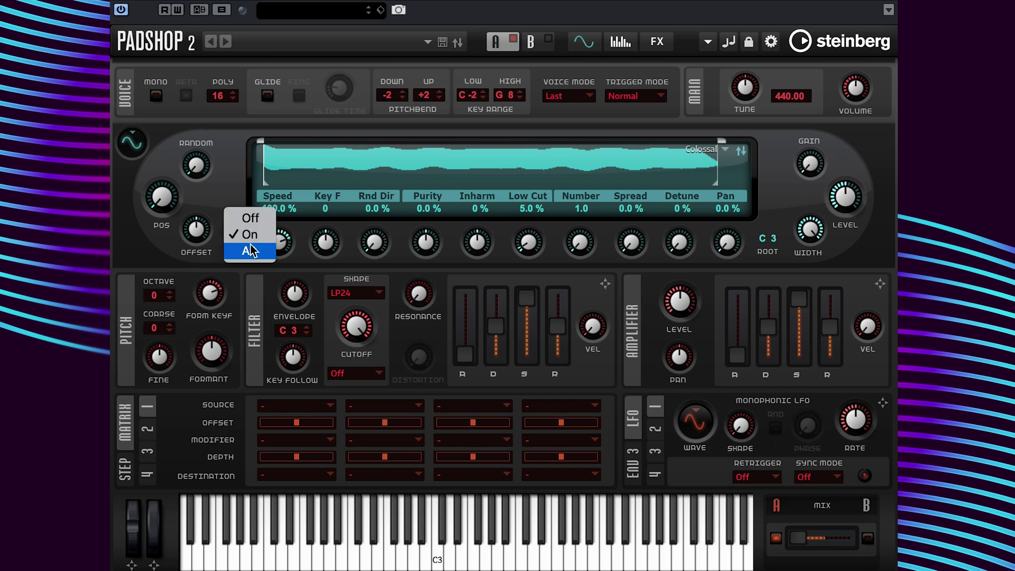
# Set the Colossal sample's loop to Alt, then sweep Inharm up to 200 % and down to -200 %
pyautogui.click(251, 251)
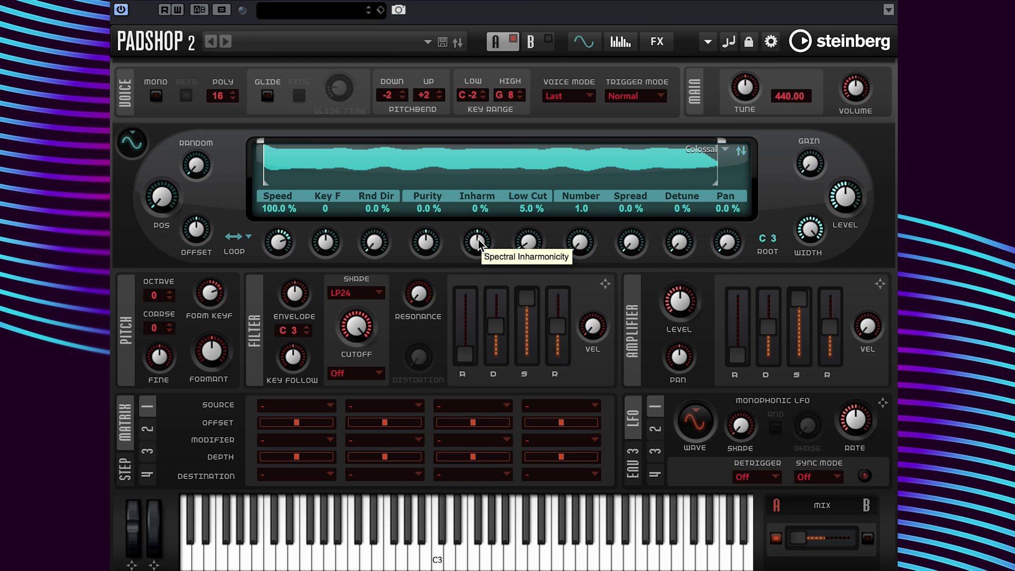
pyautogui.moveTo(478, 238); pyautogui.dragTo(505, 164)
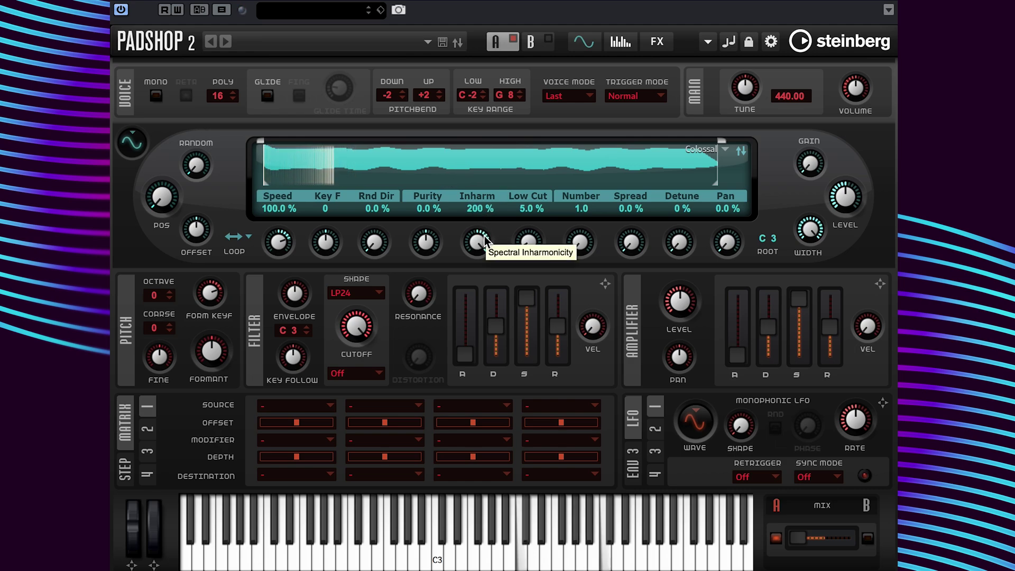
pyautogui.moveTo(474, 255); pyautogui.dragTo(451, 380)
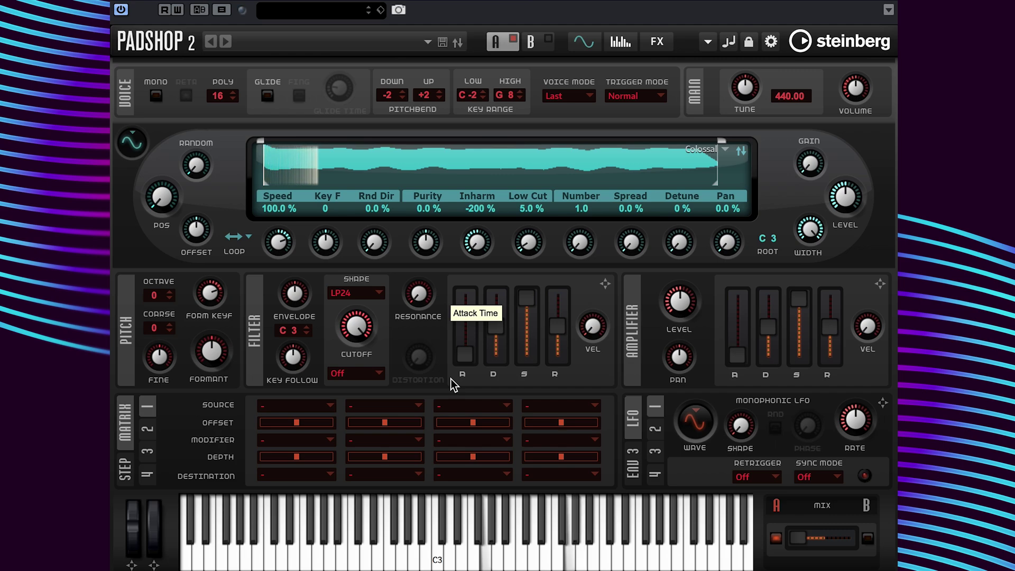
# Reset Inharm to 0 % and raise it to about 99 %
pyautogui.keyDown('ctrl'); pyautogui.click(479, 208); pyautogui.keyUp('ctrl')
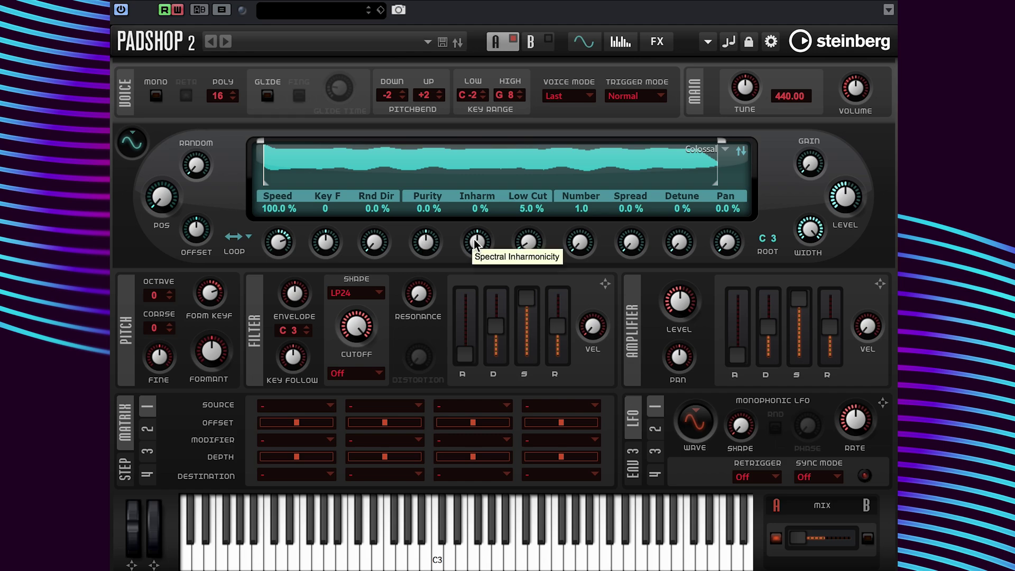
pyautogui.moveTo(474, 245)
pyautogui.mouseDown()
pyautogui.moveTo(475, 232)
pyautogui.moveTo(425, 236)
pyautogui.moveTo(426, 221)
pyautogui.moveTo(477, 233)
pyautogui.moveTo(426, 250)
pyautogui.moveTo(476, 231)
pyautogui.mouseUp()
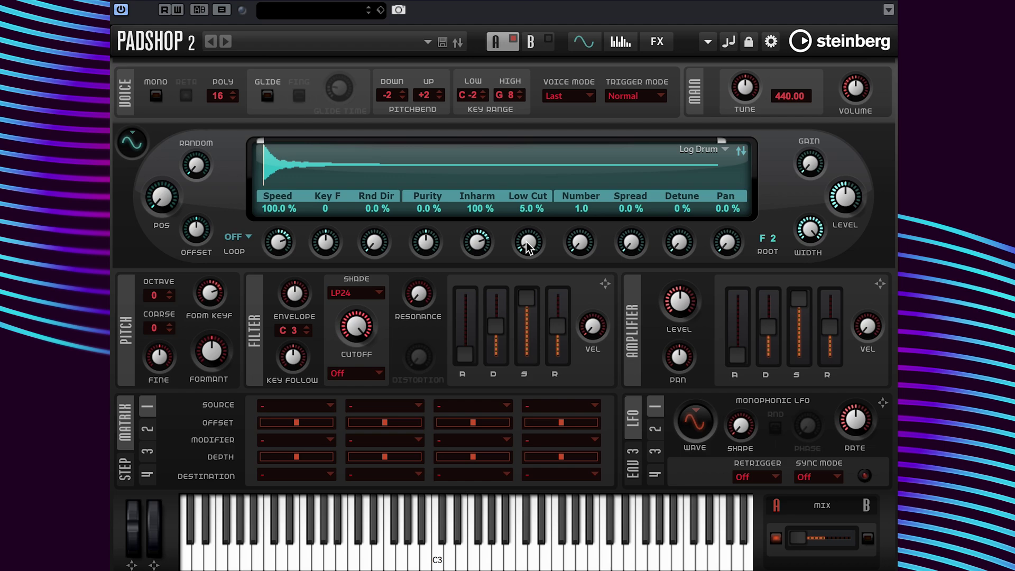
# Set Low Cut to 10.0 %, then raise it to 18.5 %
pyautogui.doubleClick(531, 209)
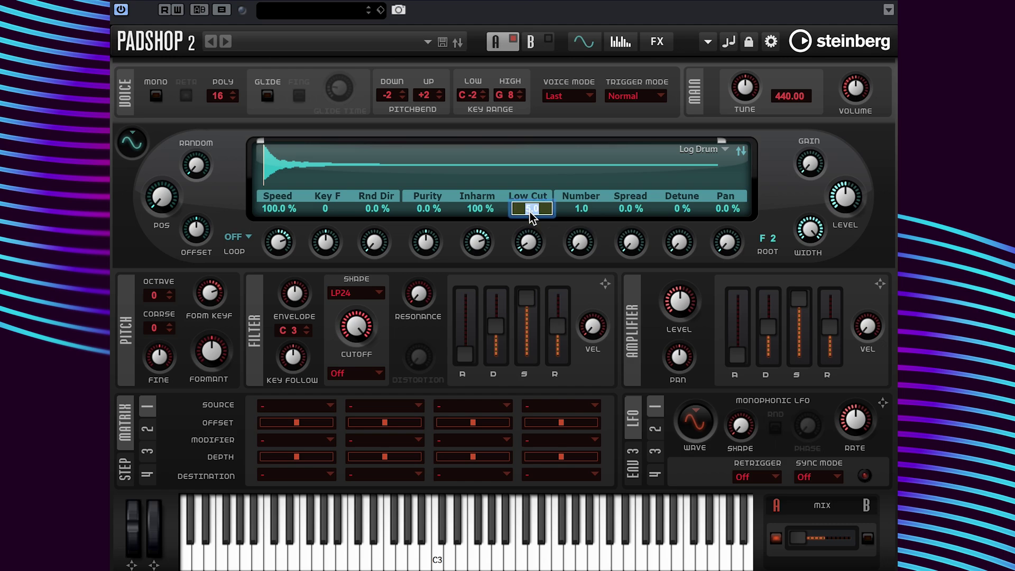
pyautogui.write('10')
pyautogui.press('Return')
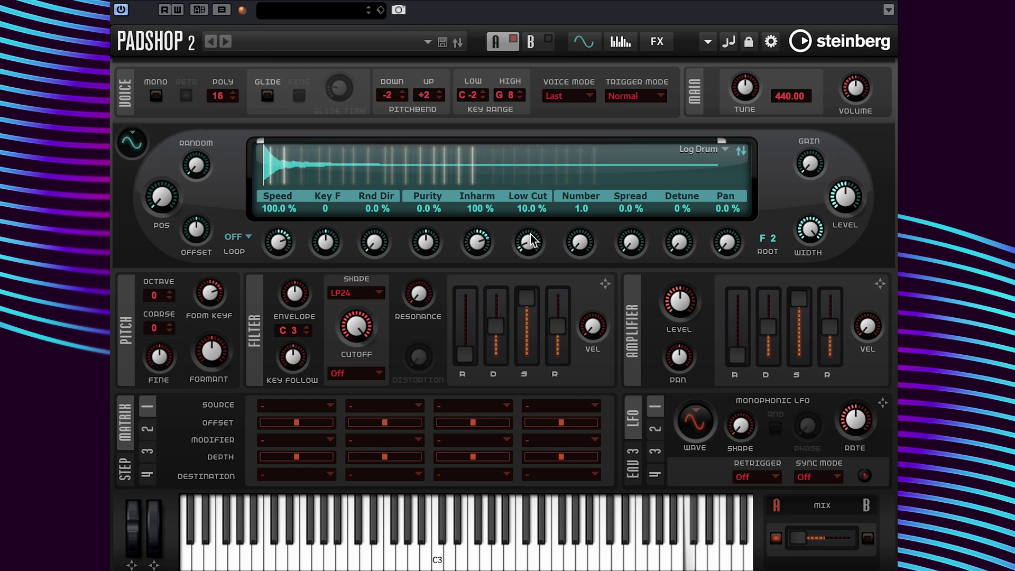
pyautogui.scroll(1, 527, 243)
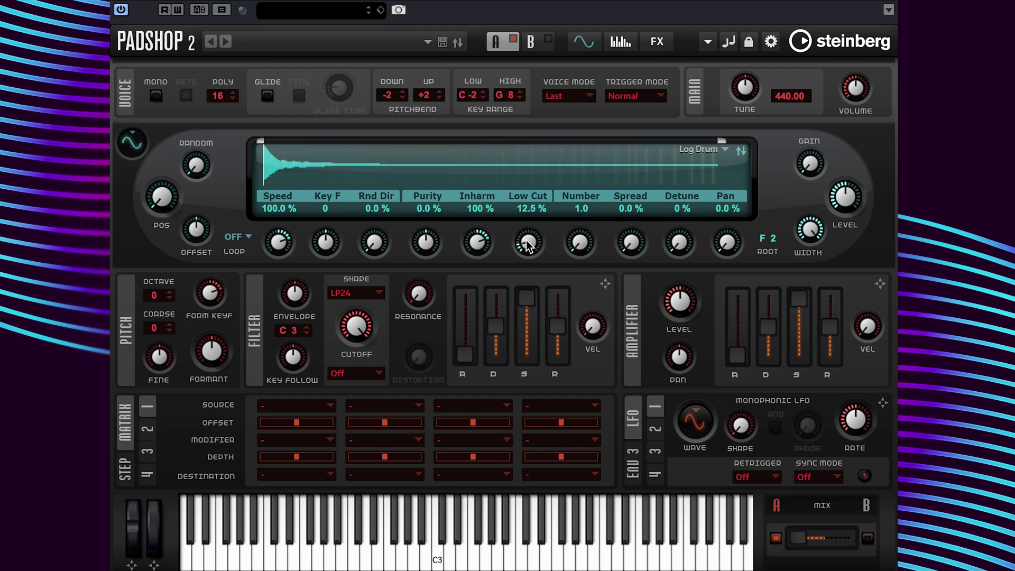
pyautogui.moveTo(526, 240); pyautogui.dragTo(526, 228)
# Return Low Cut to 5.0 %
pyautogui.doubleClick(525, 213)
pyautogui.write('5')
pyautogui.press('Return')
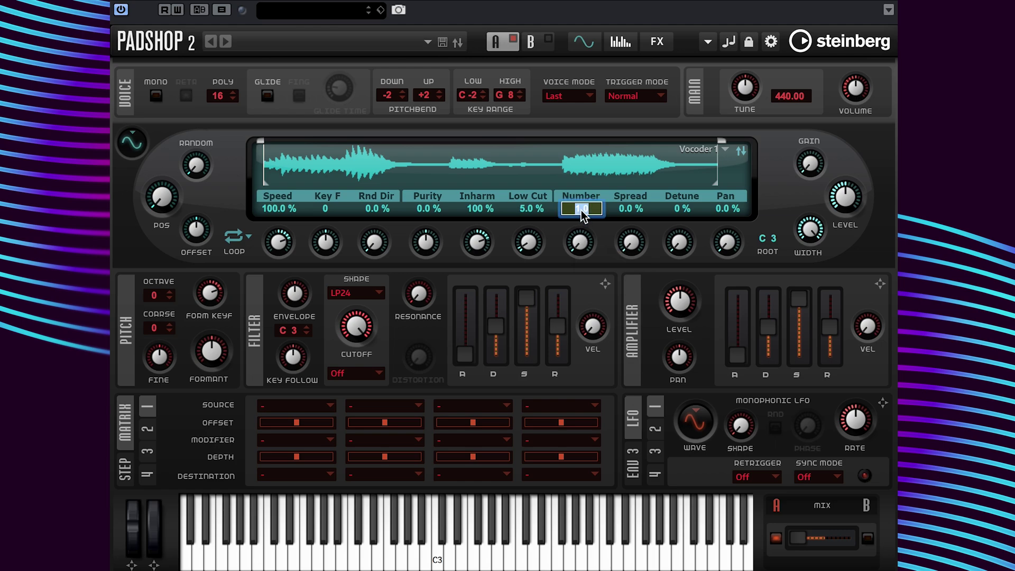
# Enter 2.5 as the Vocoder sample's grain Number, leaving Spread and Detune at 0
pyautogui.write('2.5')
pyautogui.press('Return')
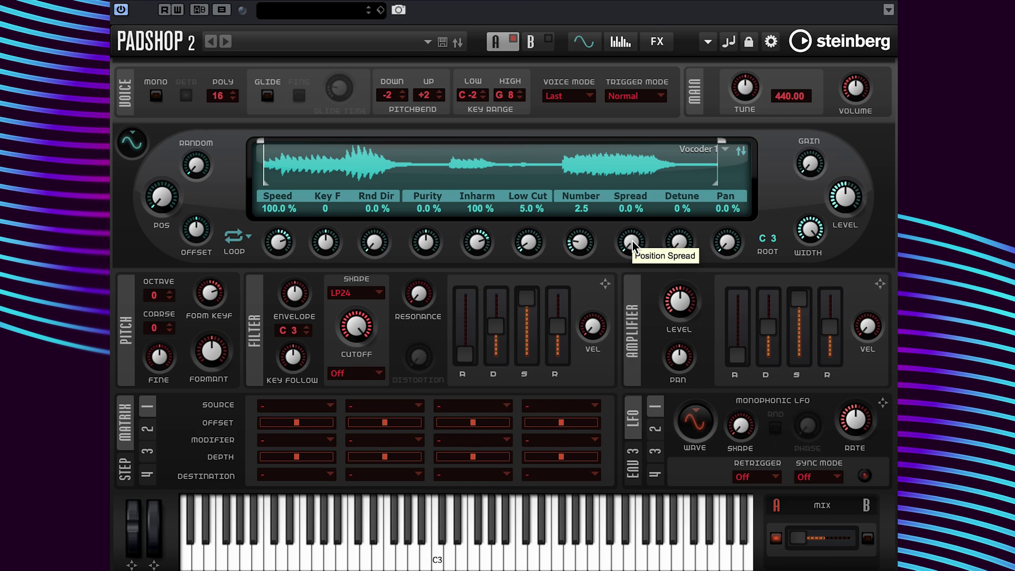
# Raise the Vocoder sample's grain position Spread knob briefly
pyautogui.moveTo(632, 242); pyautogui.dragTo(686, 136)
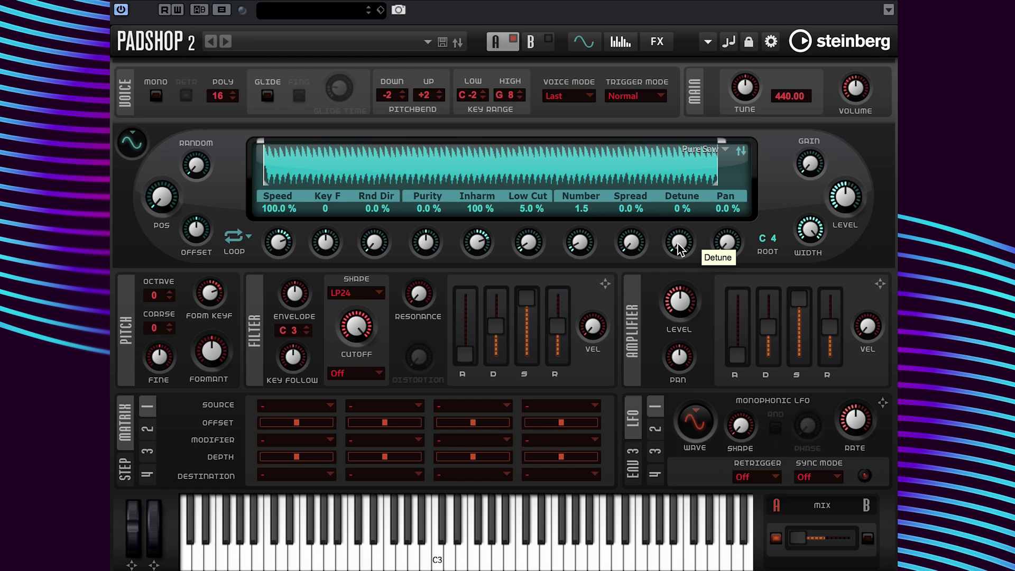
# Set the Pure Saw grains' Detune to 31 % and Pan spread to 50.0 %
pyautogui.moveTo(679, 243); pyautogui.dragTo(695, 188)
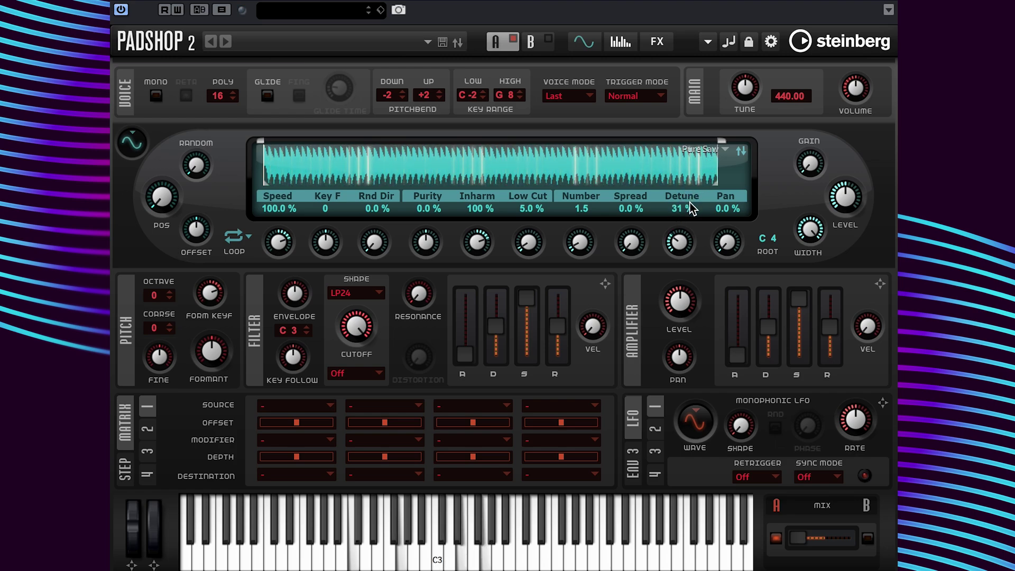
pyautogui.moveTo(689, 203); pyautogui.dragTo(693, 218)
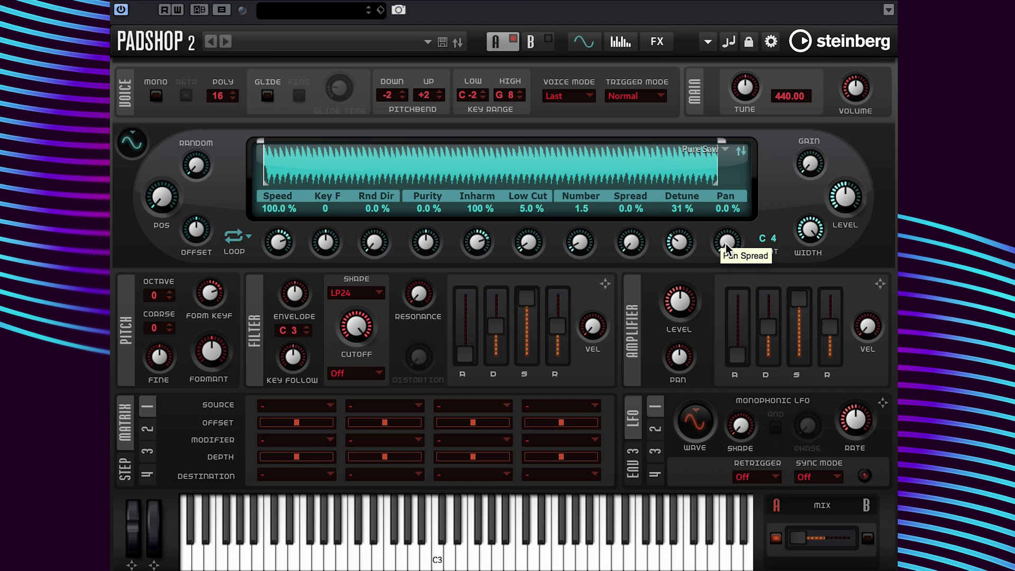
pyautogui.moveTo(725, 243); pyautogui.dragTo(739, 179)
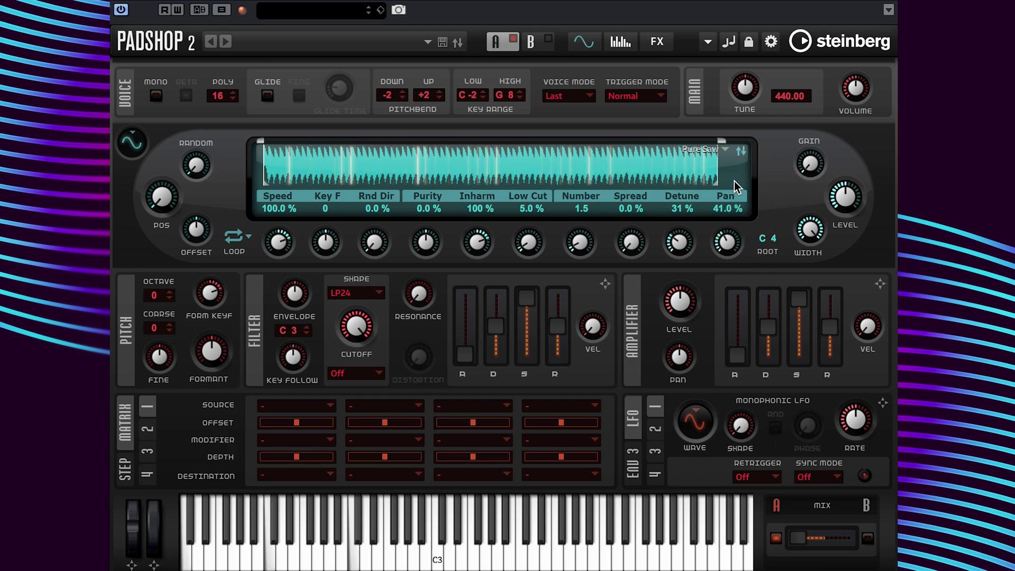
pyautogui.doubleClick(724, 209)
pyautogui.write('50')
pyautogui.press('Return')
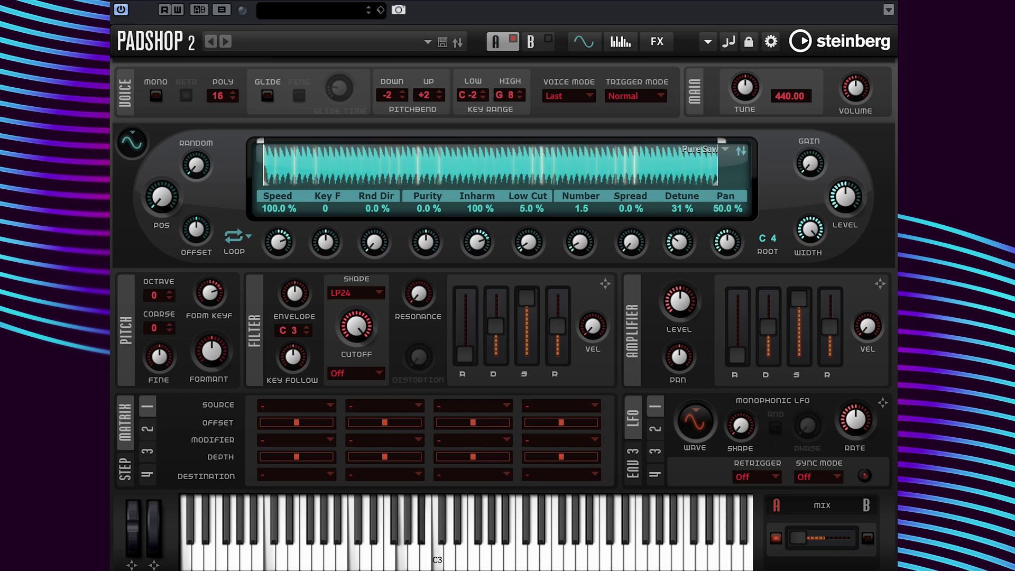